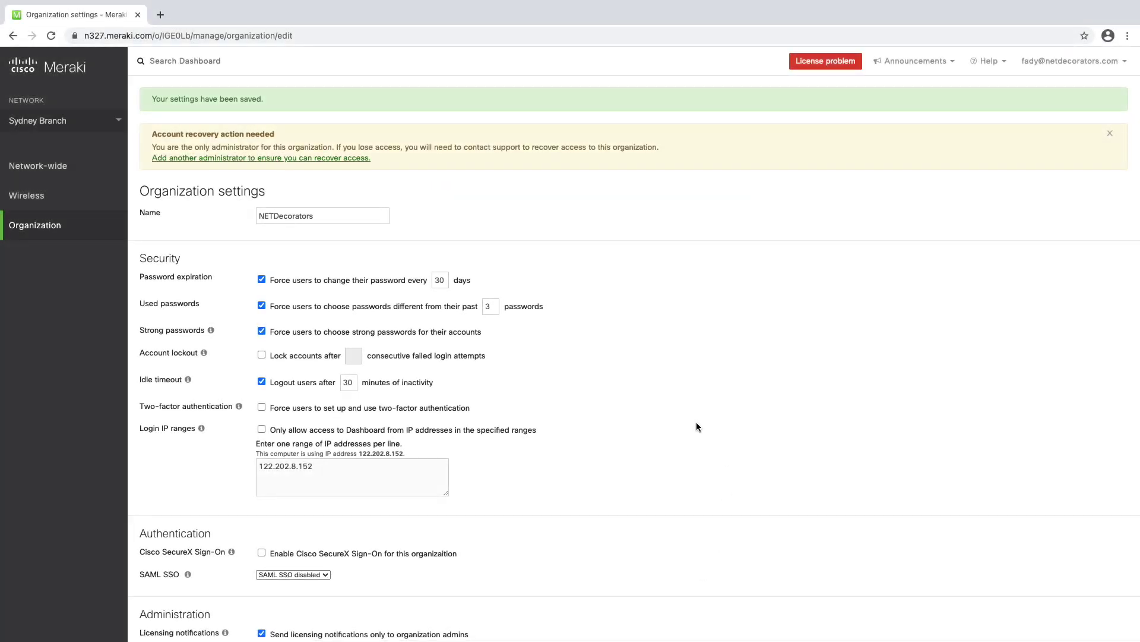
- Set the organization's SAML SSO option to 'SAML SSO enabled' and save
scroll(696, 422, down, 3)
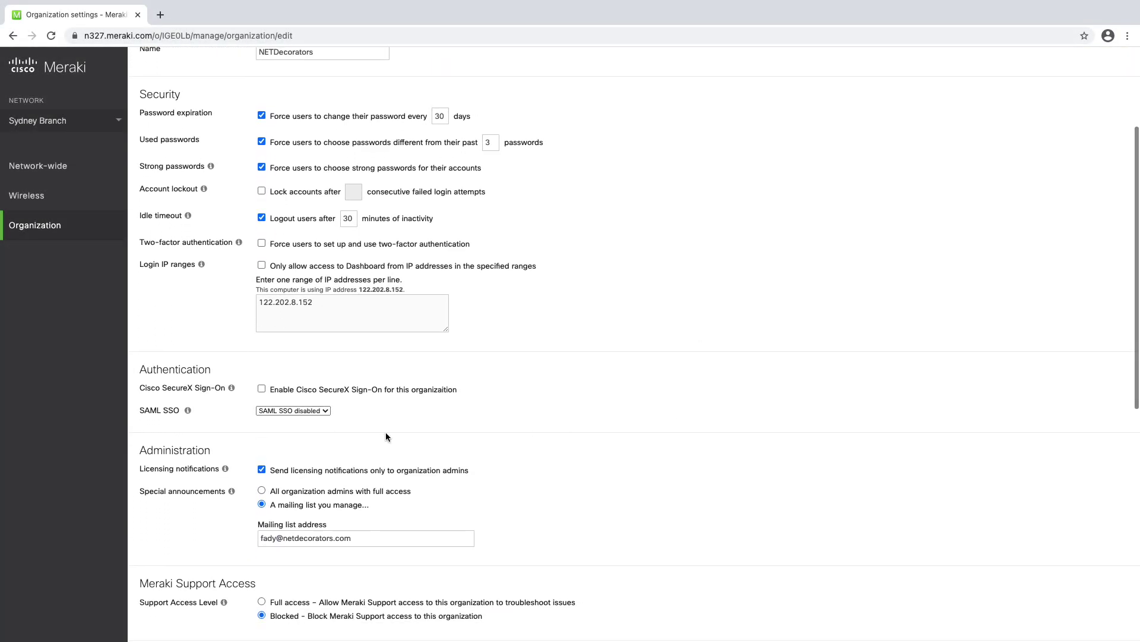
click(316, 411)
click(314, 411)
click(314, 410)
click(295, 399)
click(1063, 622)
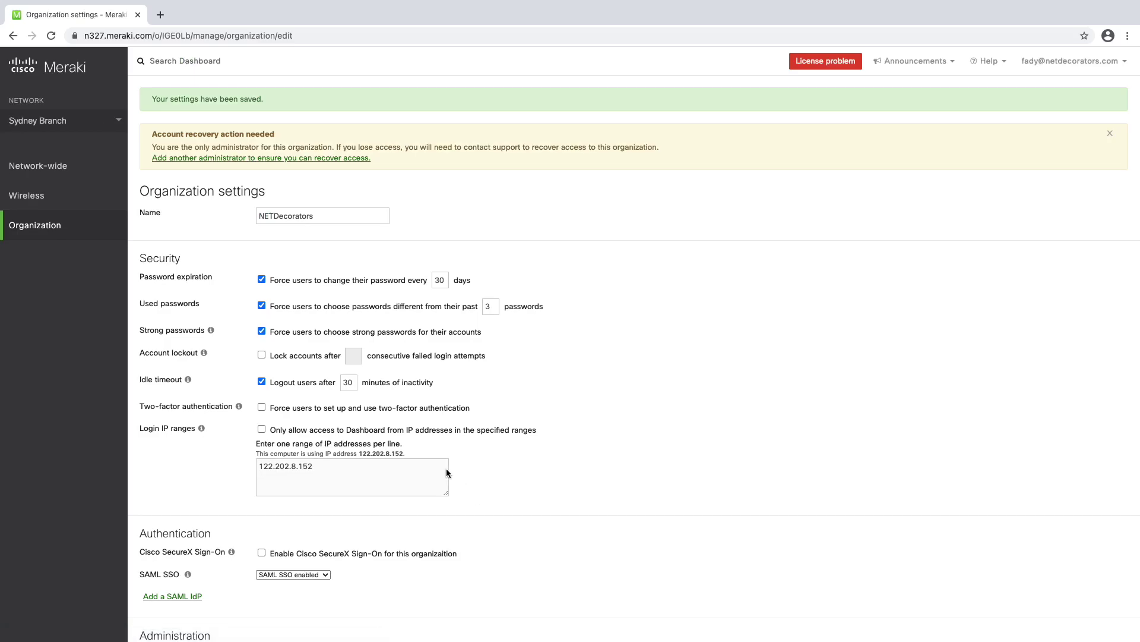
- Add a new, empty SAML IdP entry
scroll(432, 461, down, 4)
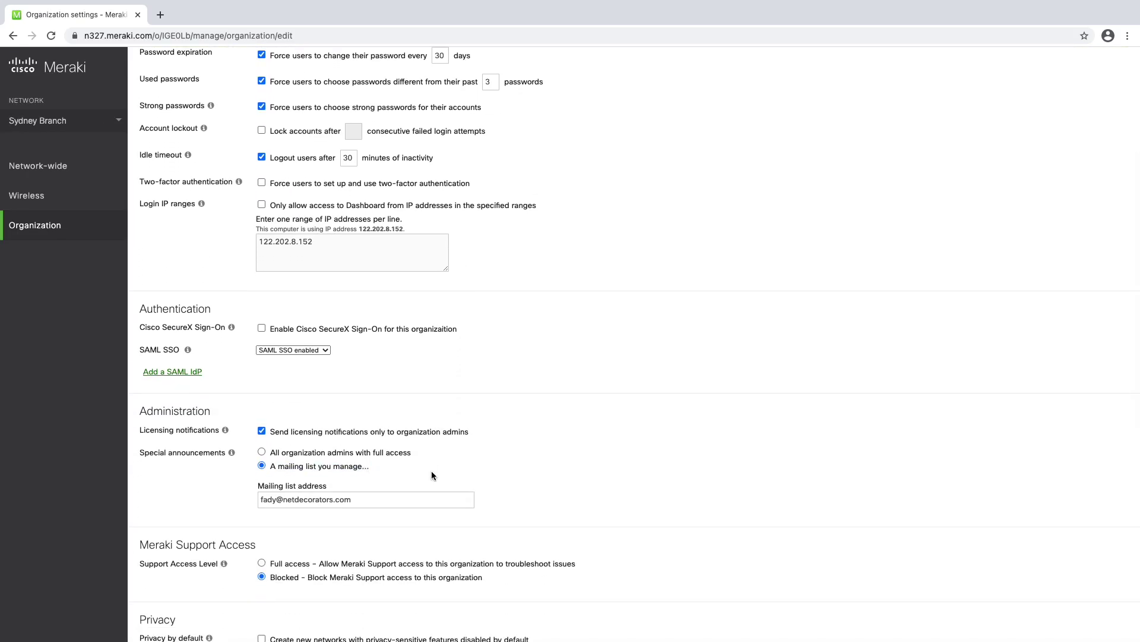
click(158, 373)
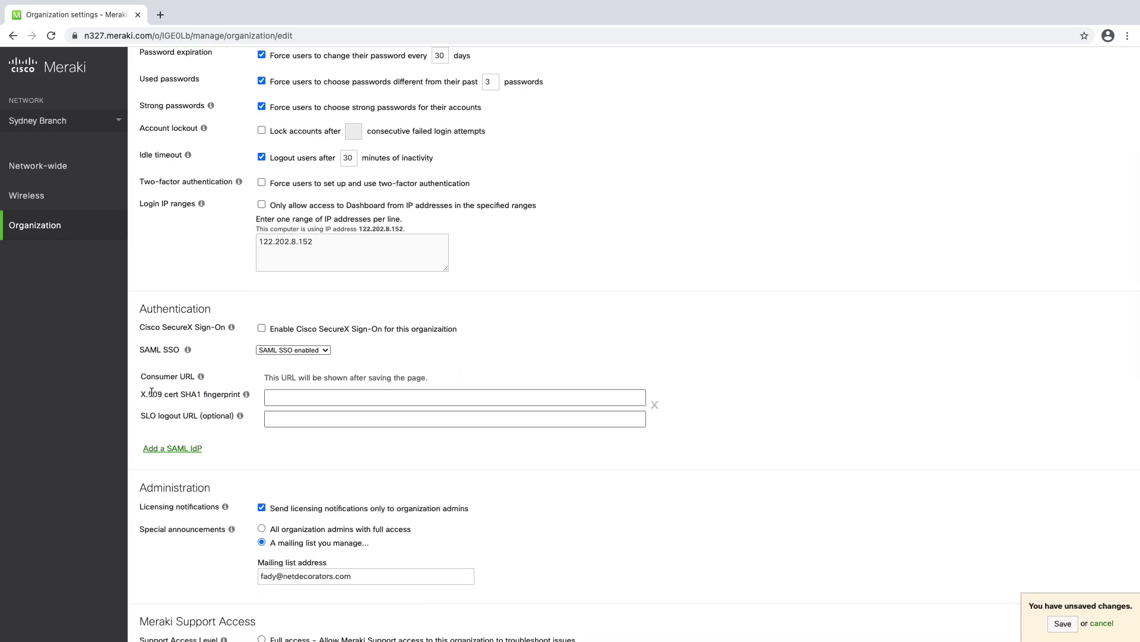
drag(143, 394, 216, 394)
click(216, 392)
- Start Add Roles and Features with role-based installation targeting this server
key(ctrl+Left)
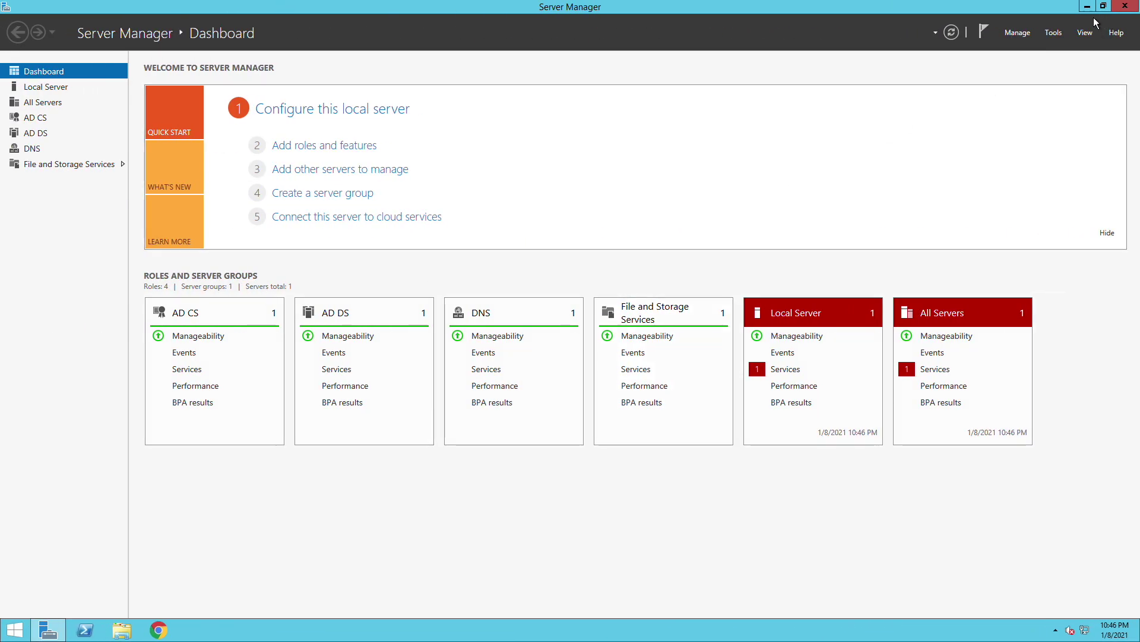
click(1028, 34)
click(951, 47)
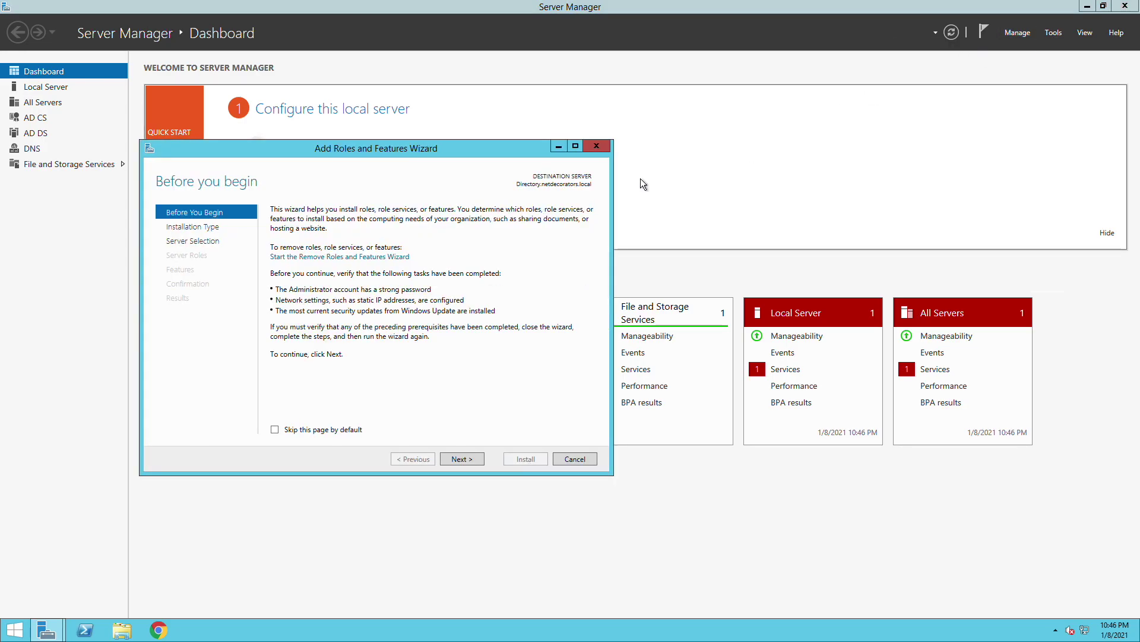
click(461, 461)
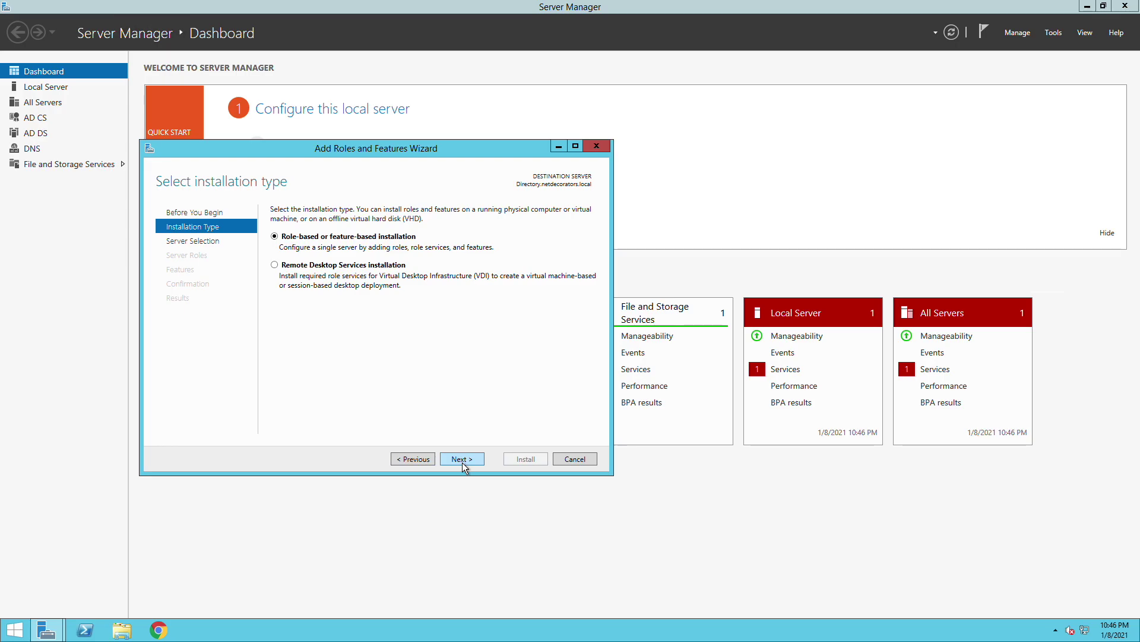
click(463, 462)
click(462, 459)
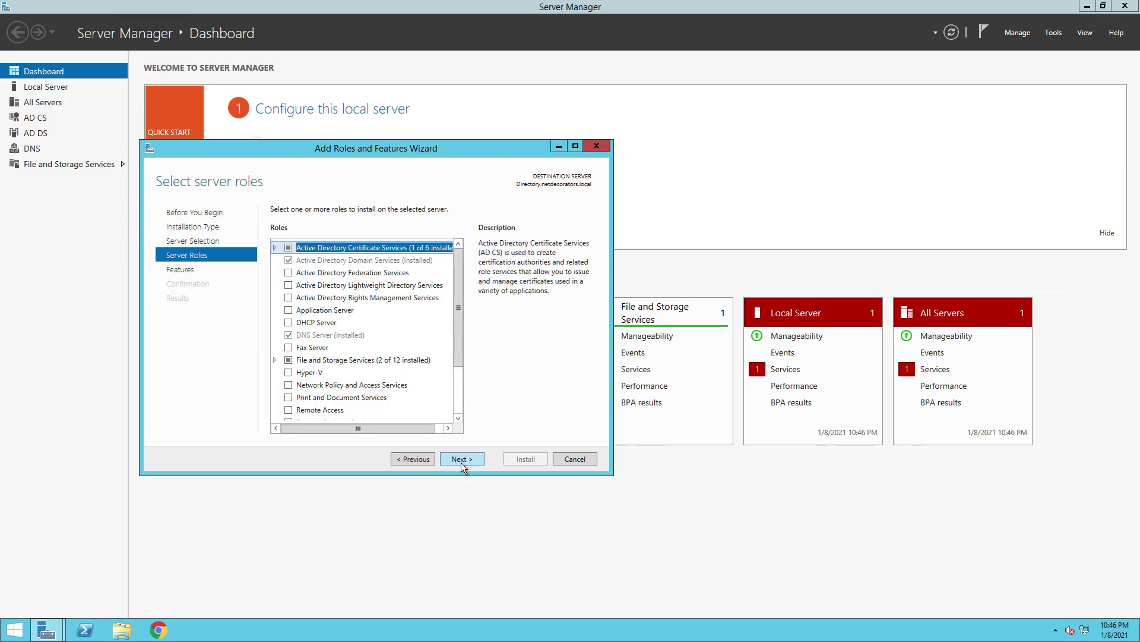
- Select Active Directory Federation Services and install it with no extra features
click(288, 272)
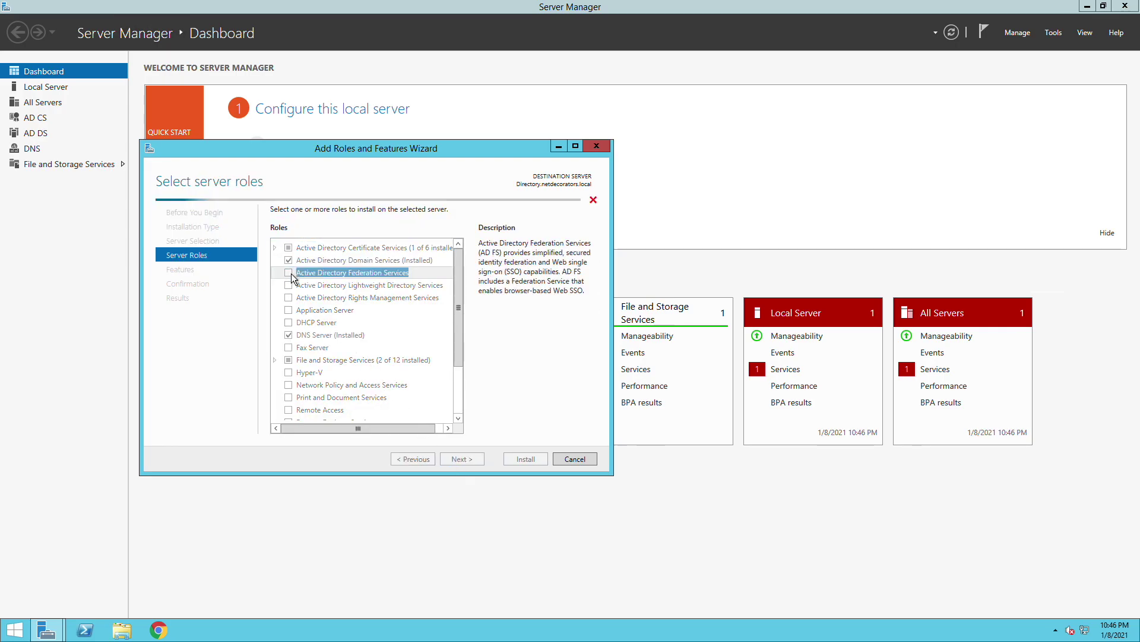
click(462, 460)
click(462, 459)
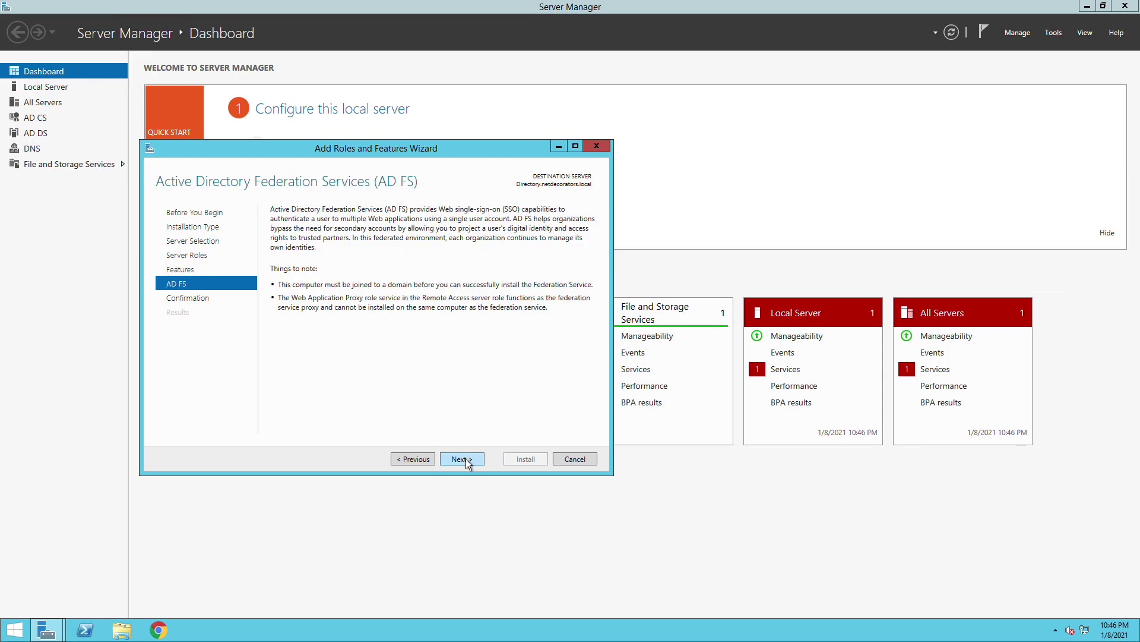
click(462, 459)
click(526, 459)
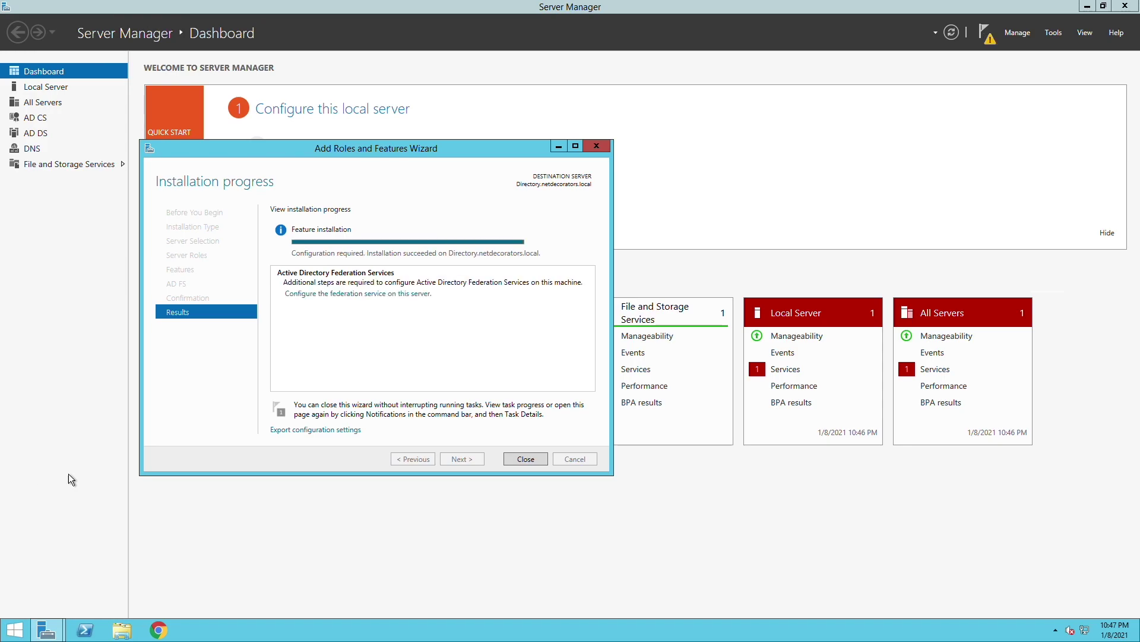
- Create a first federation server using the Directory.netdecorators.local certificate and display name NETDecoratorsFS
click(359, 294)
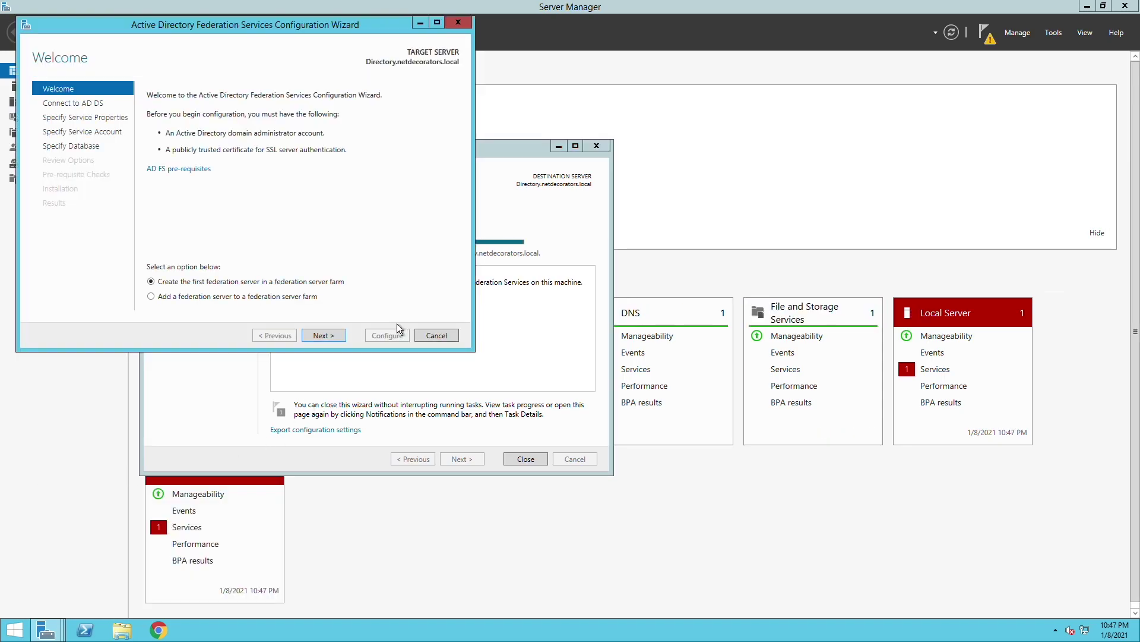
click(323, 335)
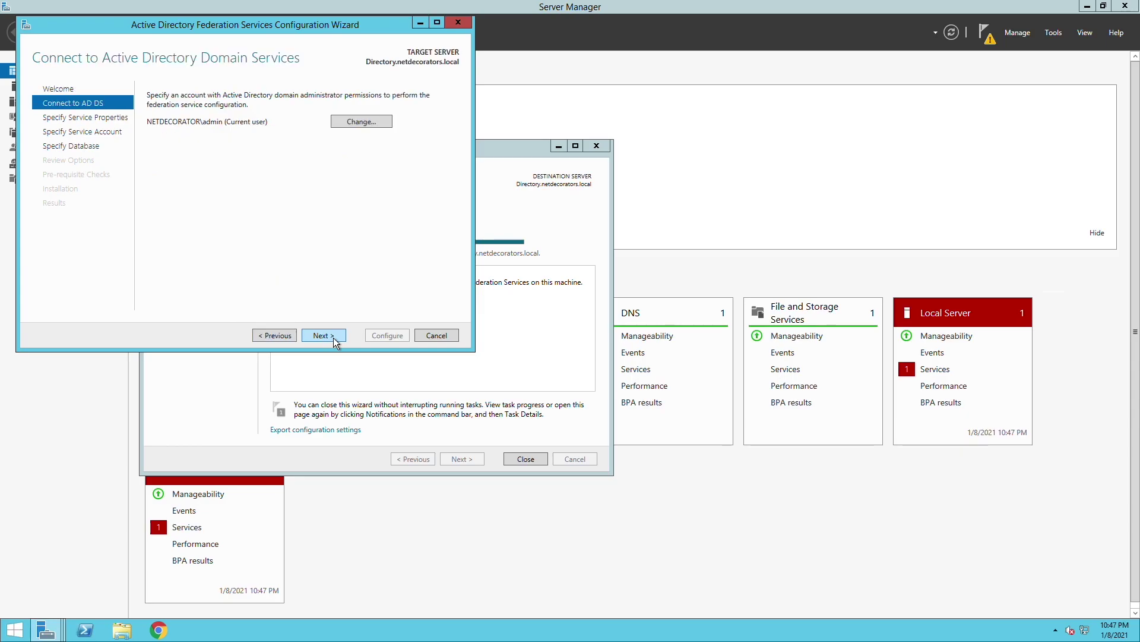
click(324, 335)
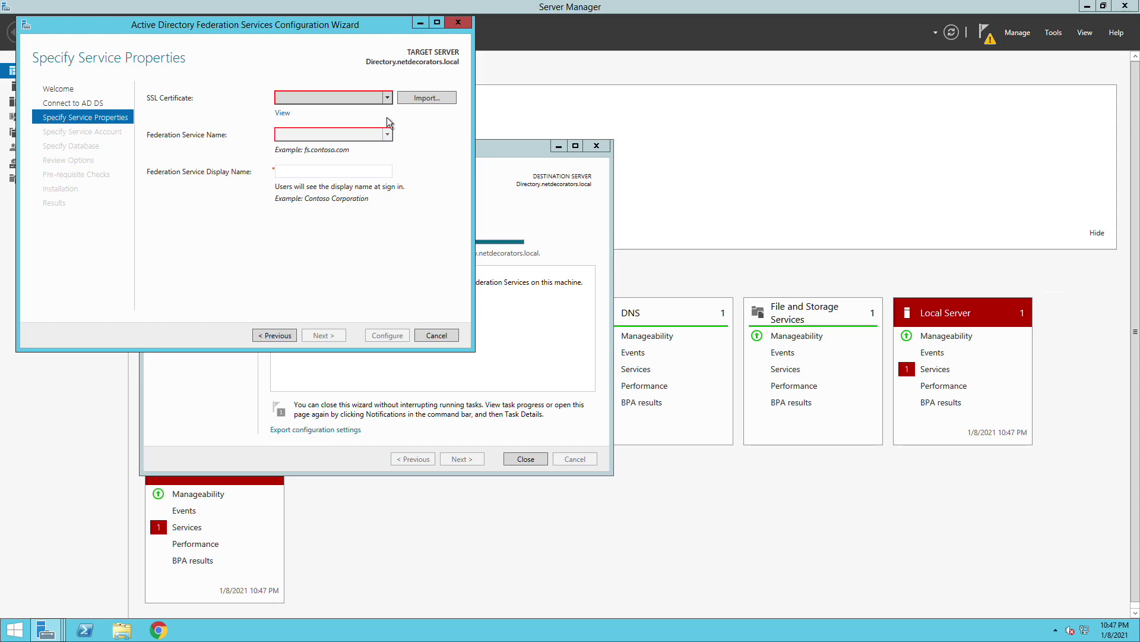
click(385, 98)
click(315, 110)
click(348, 169)
text(NER)
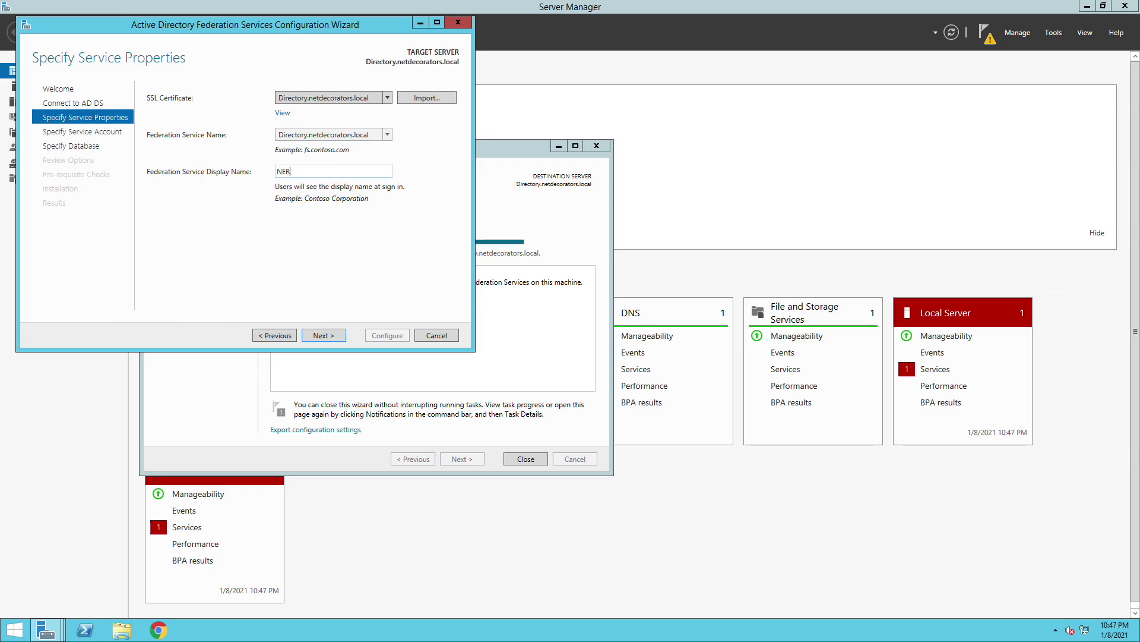
text(DecoratorsFS)
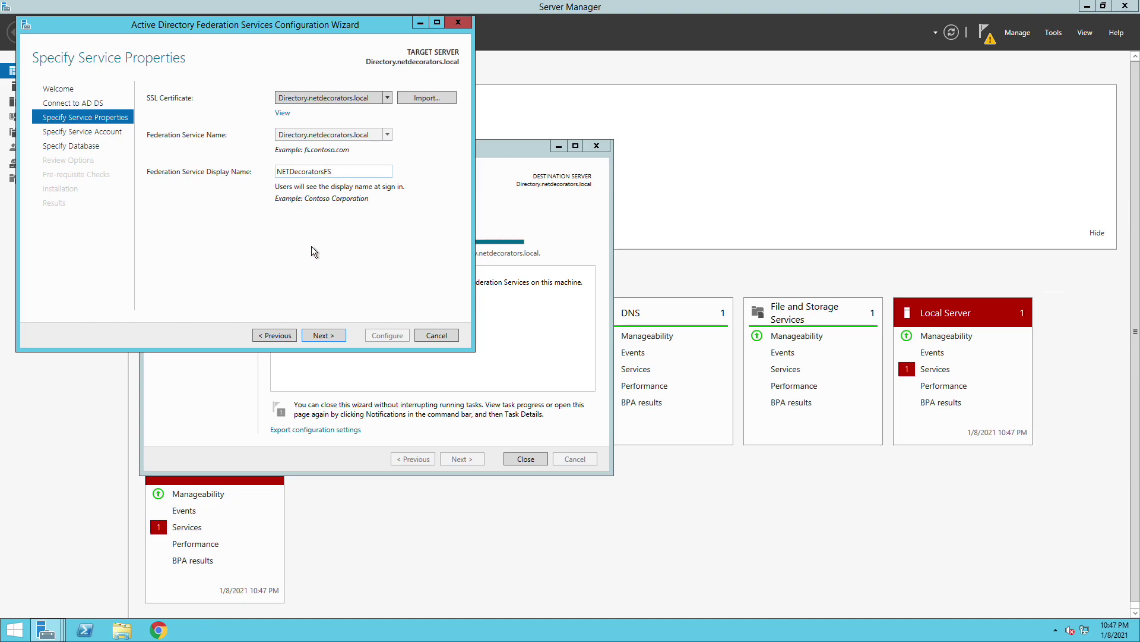
- Set a domain admin account and its password as the federation service account
click(342, 336)
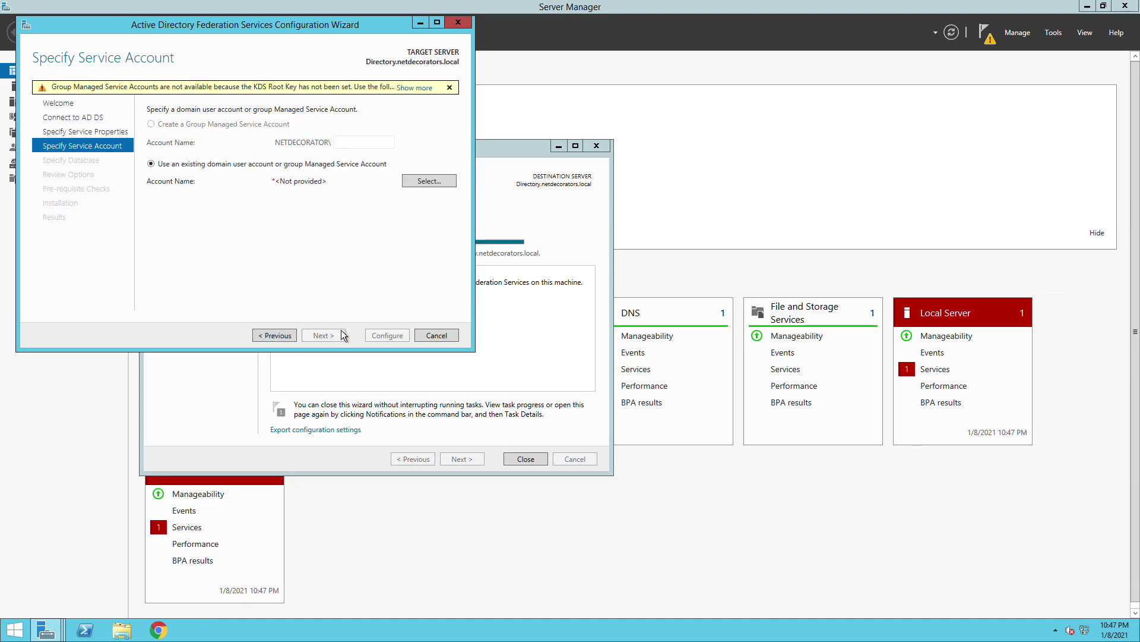
click(422, 180)
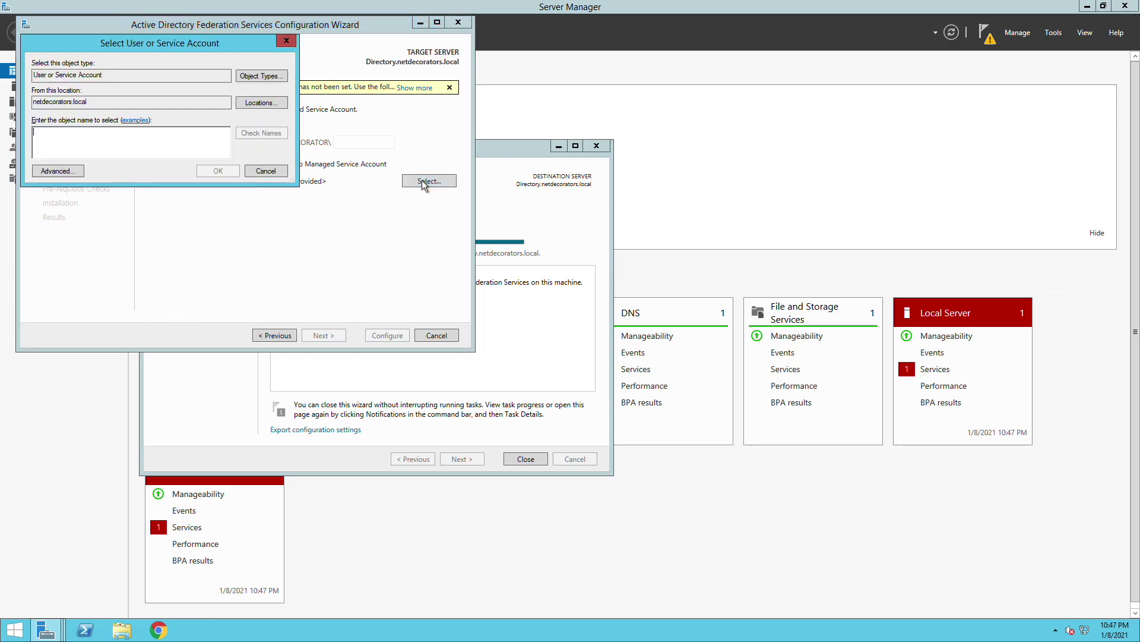
text(admin)
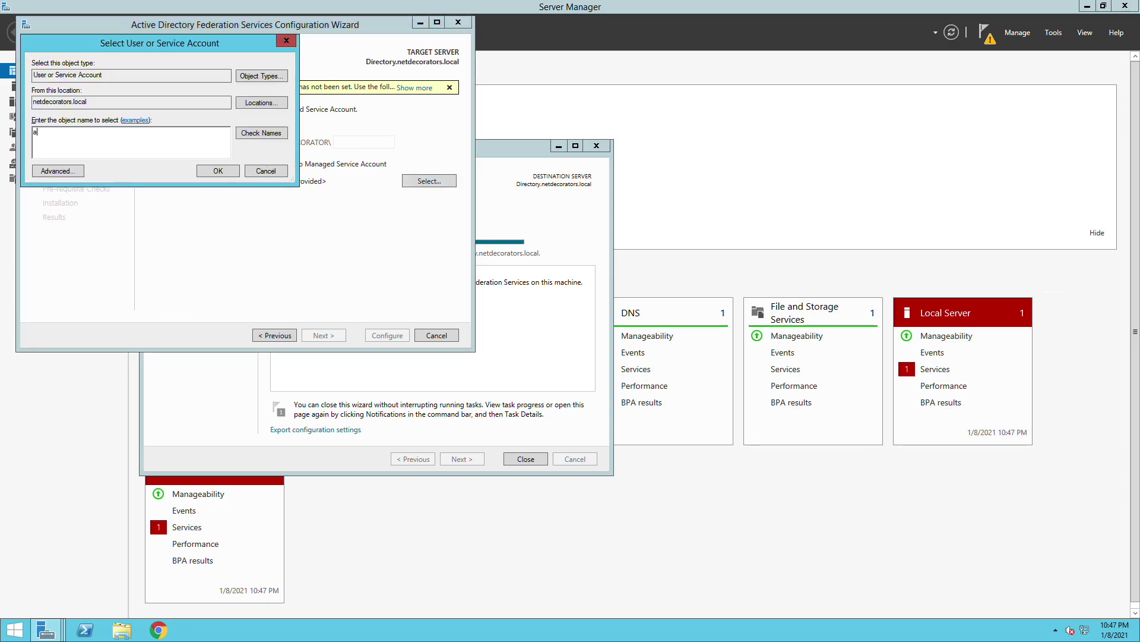
click(252, 136)
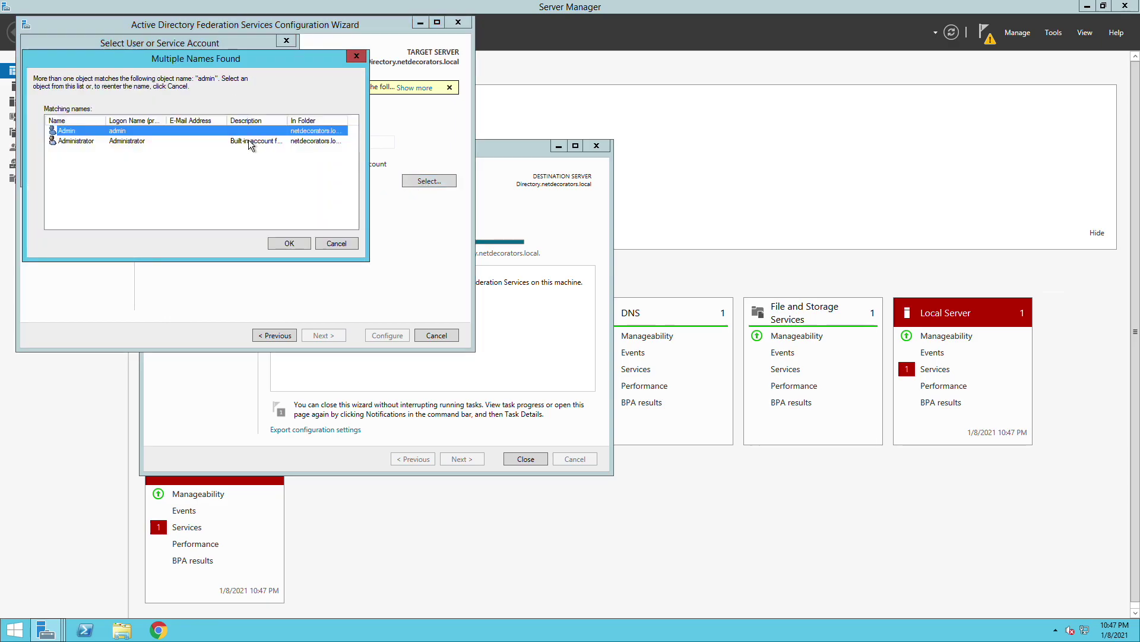
click(276, 241)
key(Return)
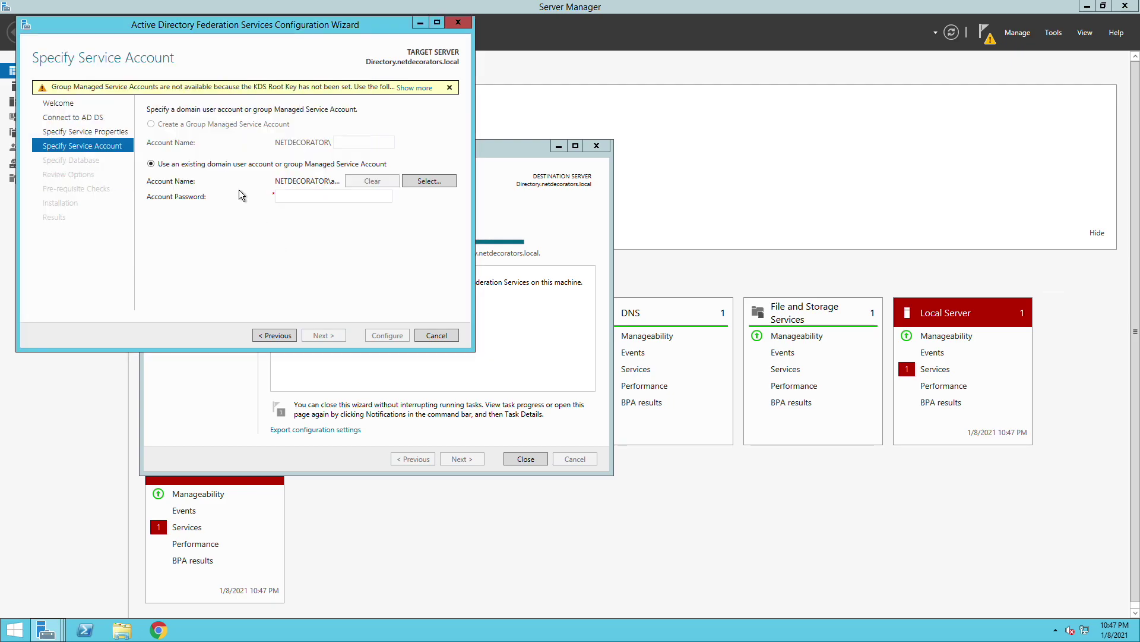
click(292, 197)
text(**********)
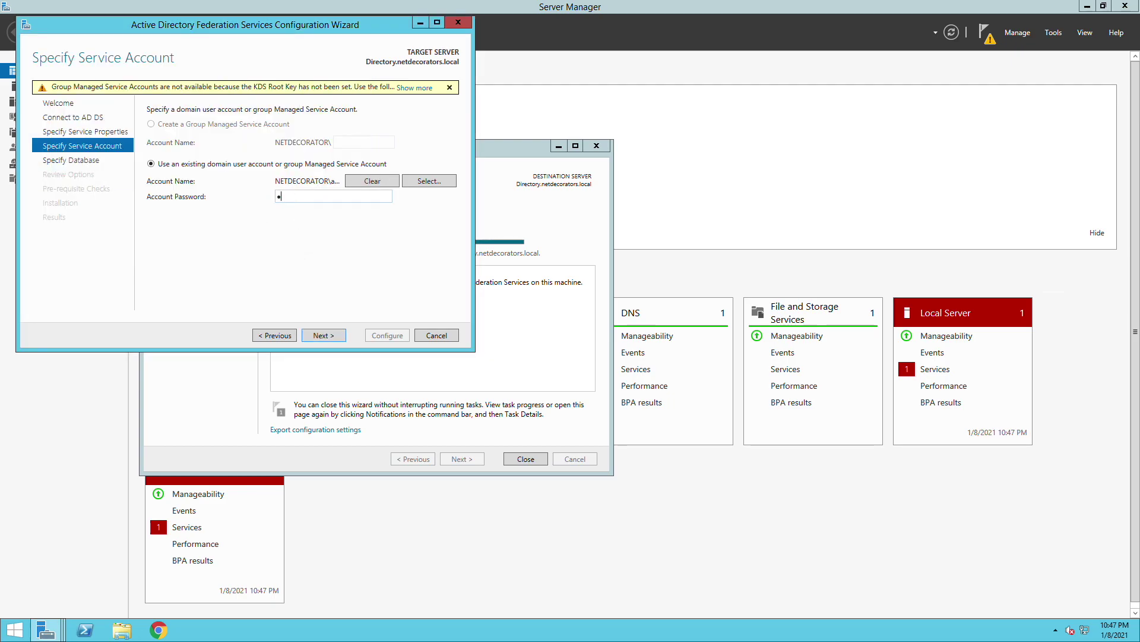
- Accept the database choice, pass review and prerequisite checks, and run the configuration
click(319, 336)
click(319, 336)
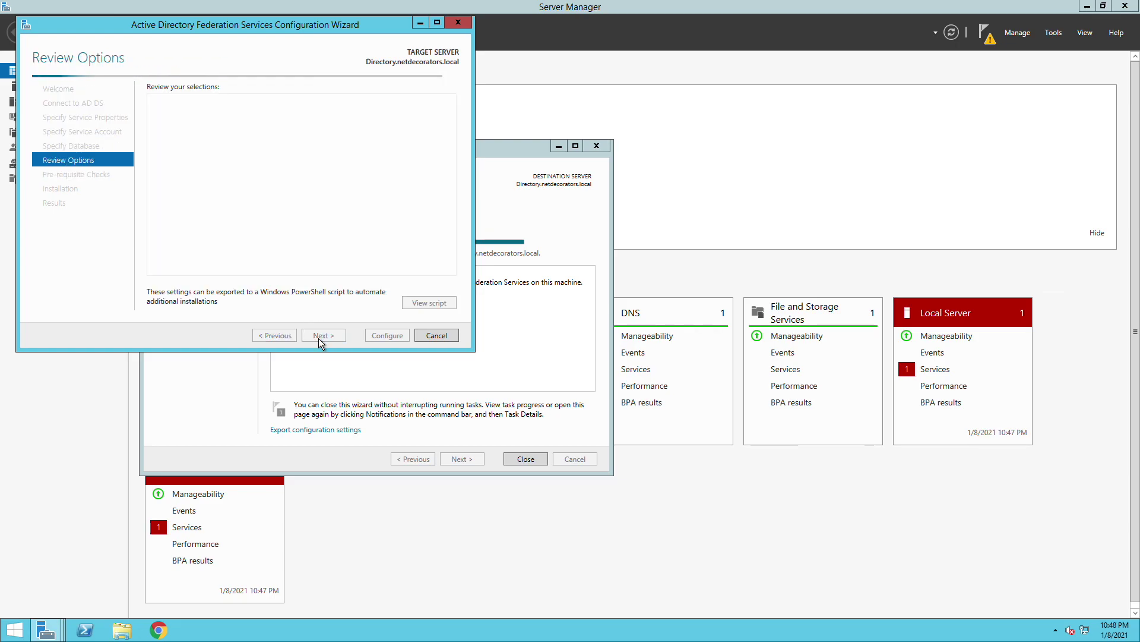
click(321, 336)
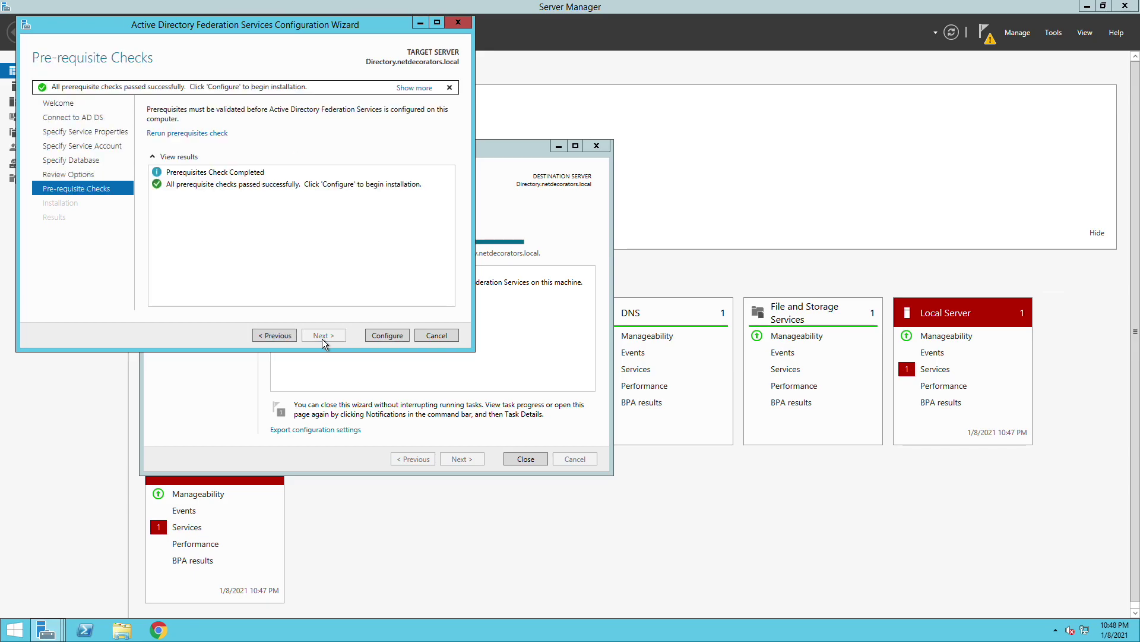
click(380, 335)
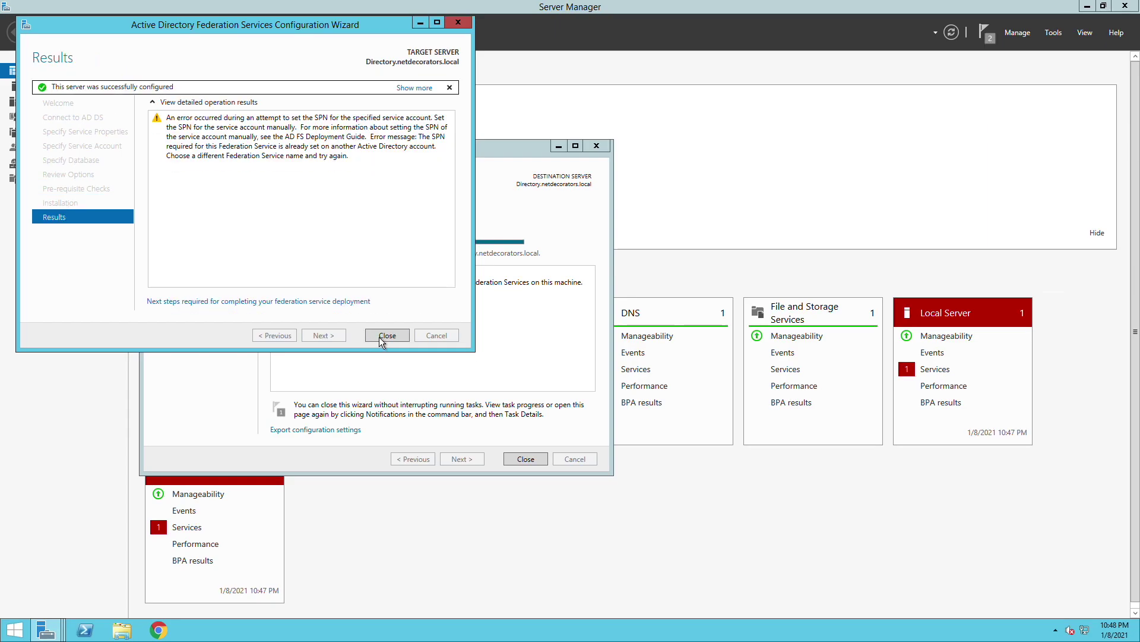
- Close the finished wizards and view Service > Certificates in AD FS Management
click(379, 337)
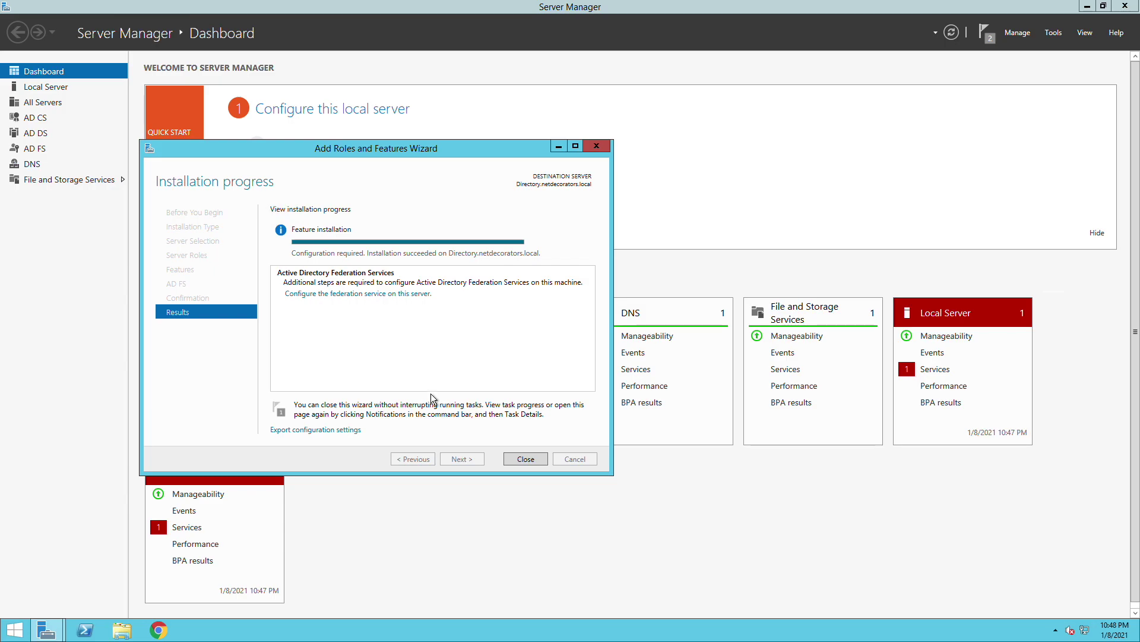
click(518, 457)
click(1053, 33)
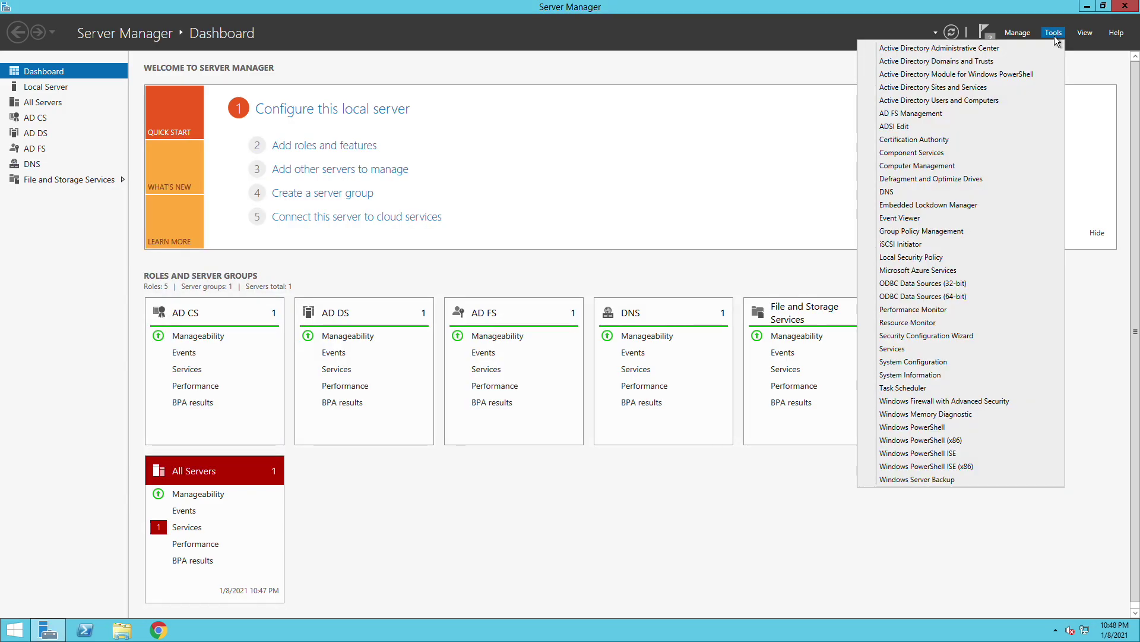
click(958, 113)
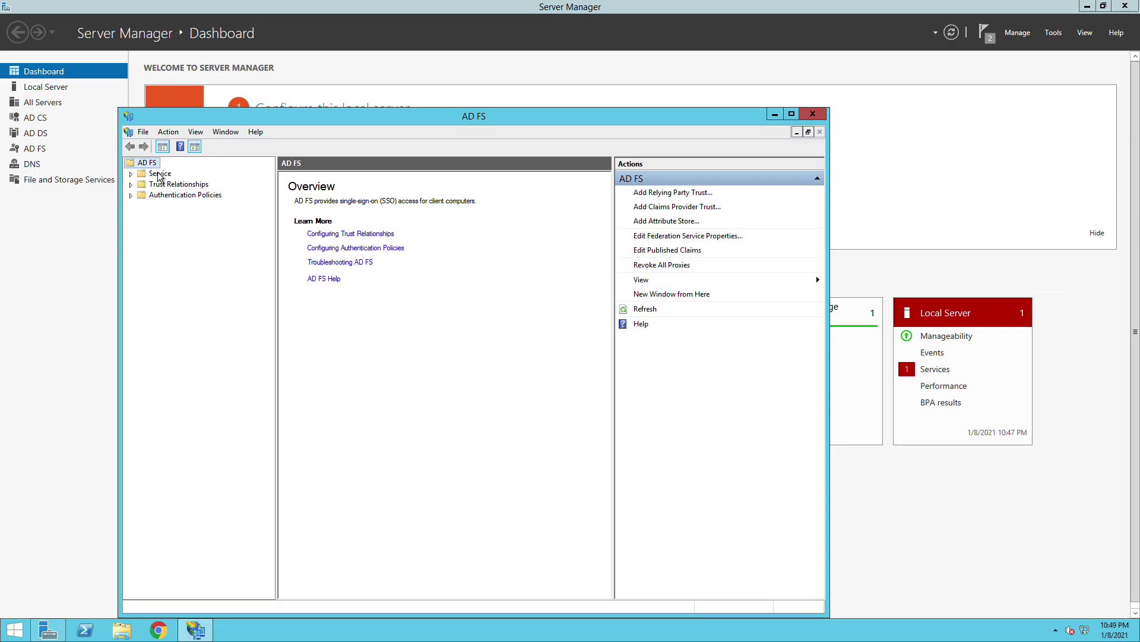
click(159, 172)
click(131, 174)
click(168, 195)
- Open the ADFS Signing certificate's details and select its full Thumbprint value
click(310, 252)
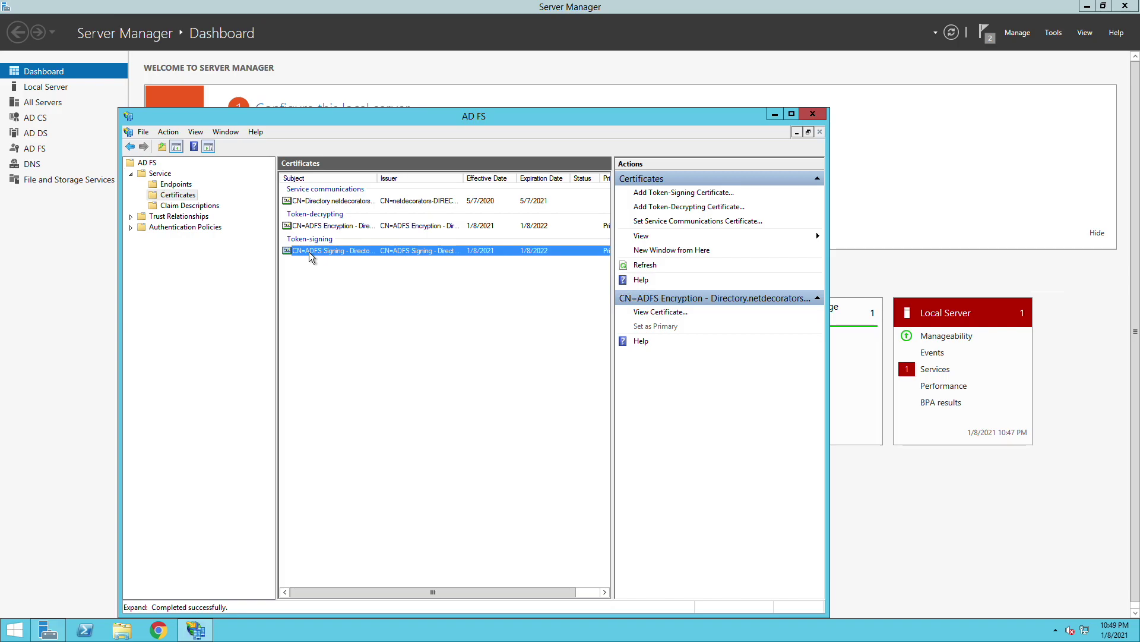
double_click(309, 252)
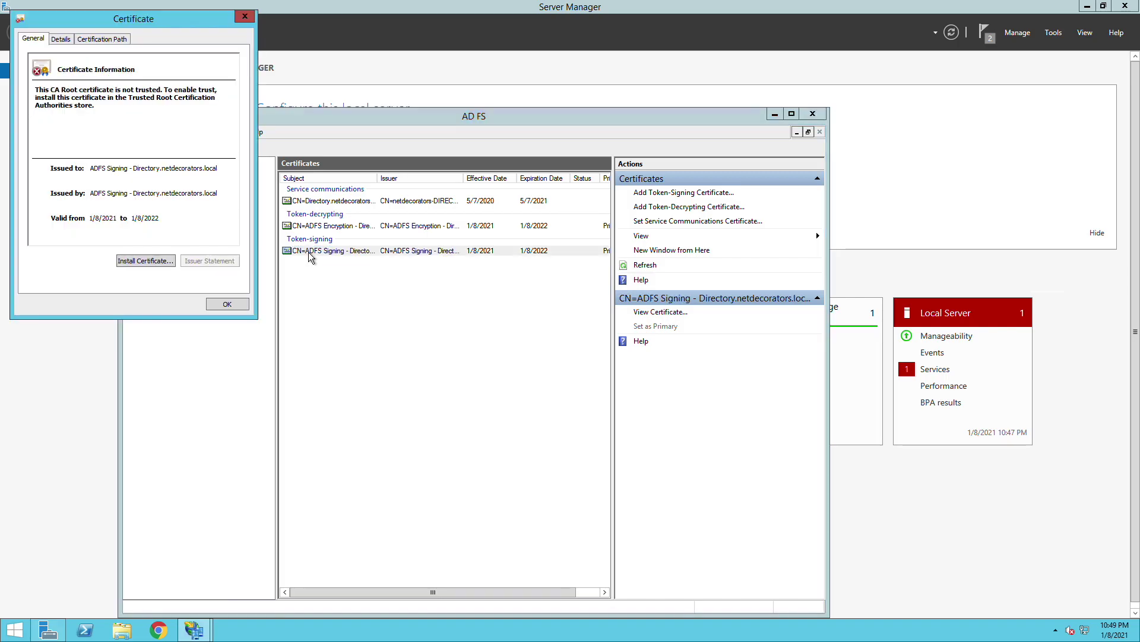
click(61, 39)
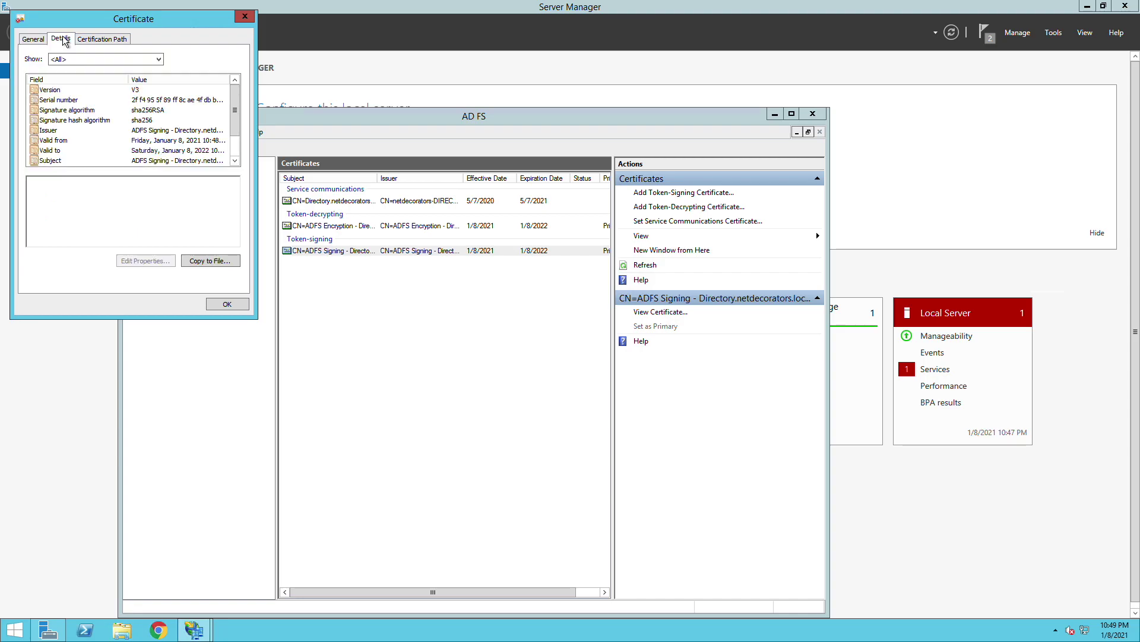
scroll(235, 152, down, 1)
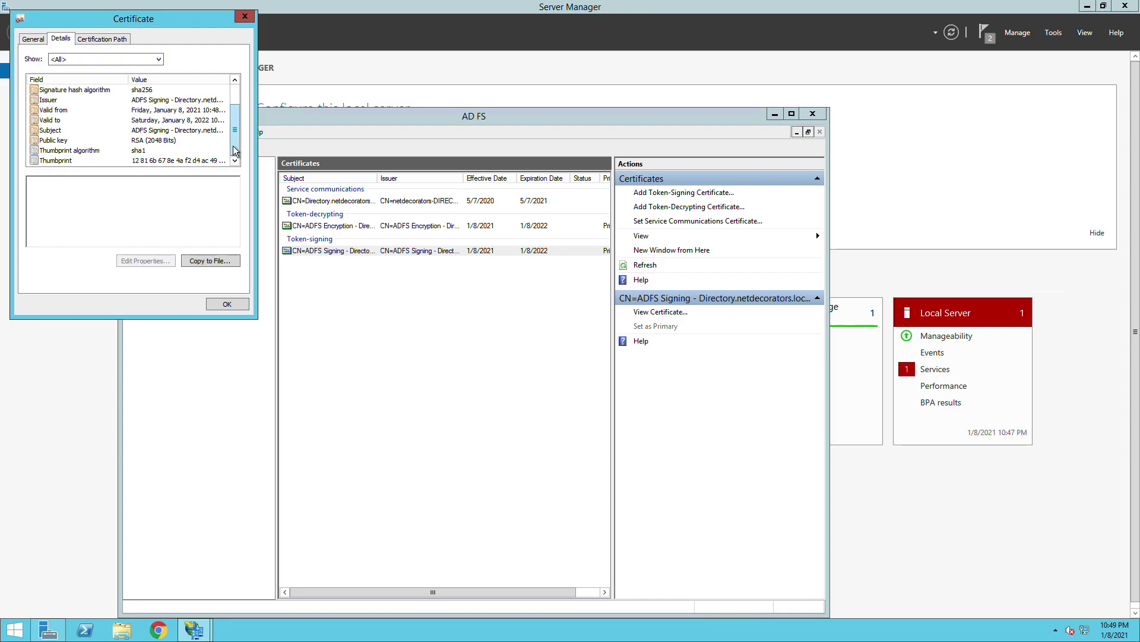
click(60, 160)
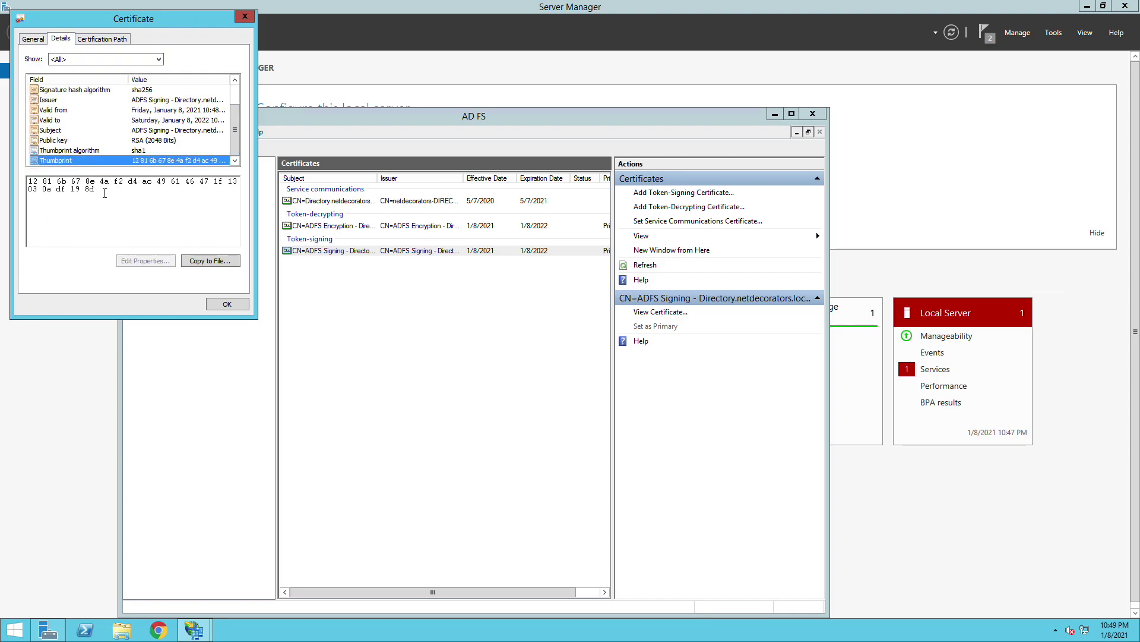
drag(102, 189, 32, 186)
key(ctrl+c)
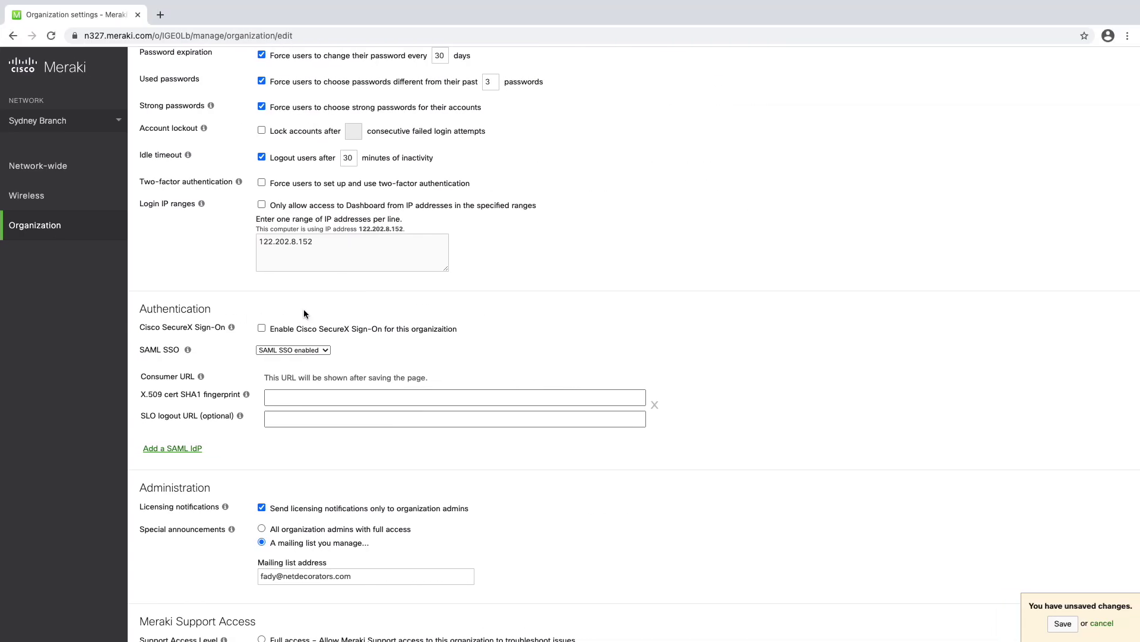
- Paste the thumbprint into the X.509 cert SHA1 fingerprint field as uppercase colon-separated bytes
click(315, 398)
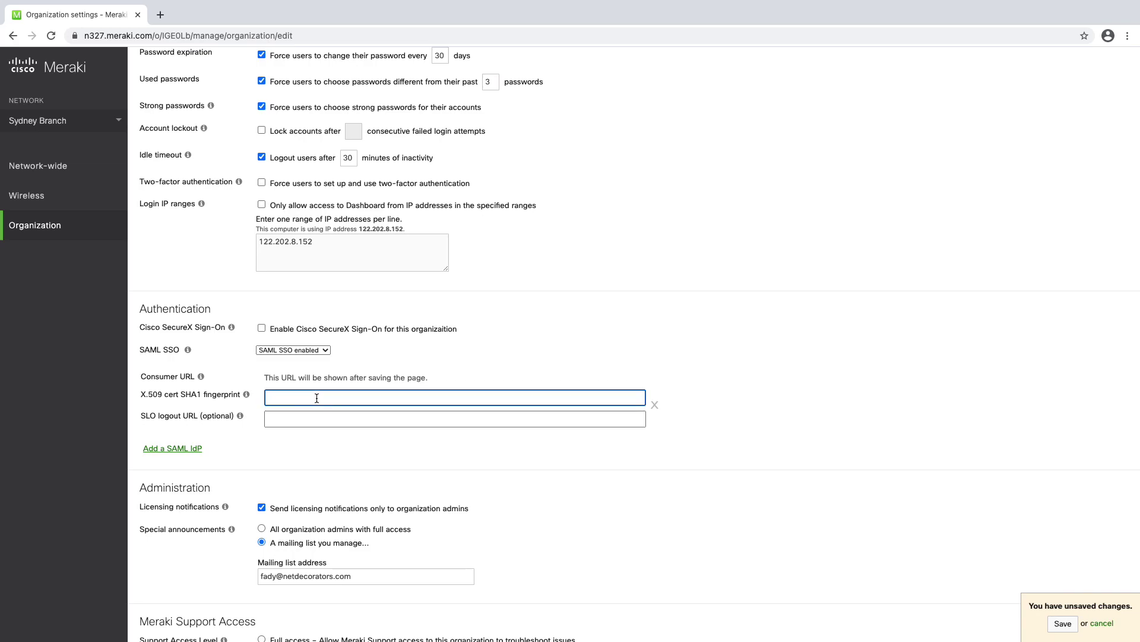
key(ctrl+v)
click(279, 397)
key(Delete)
text(:)
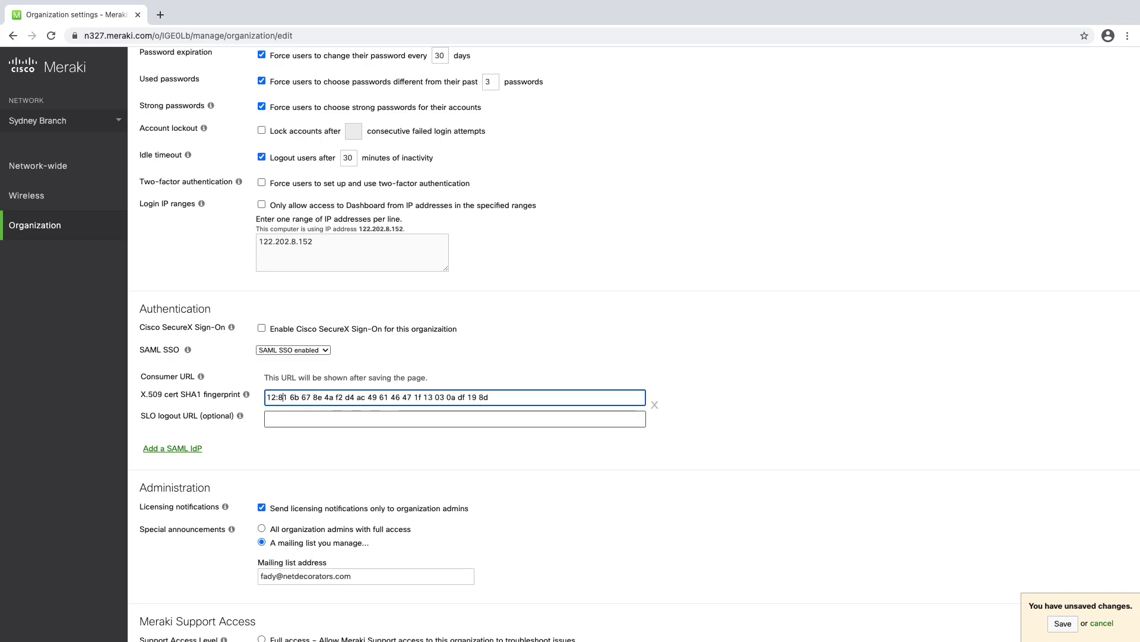
key(Delete)
text(:81:)
key(BackSpace)
text(:6B:)
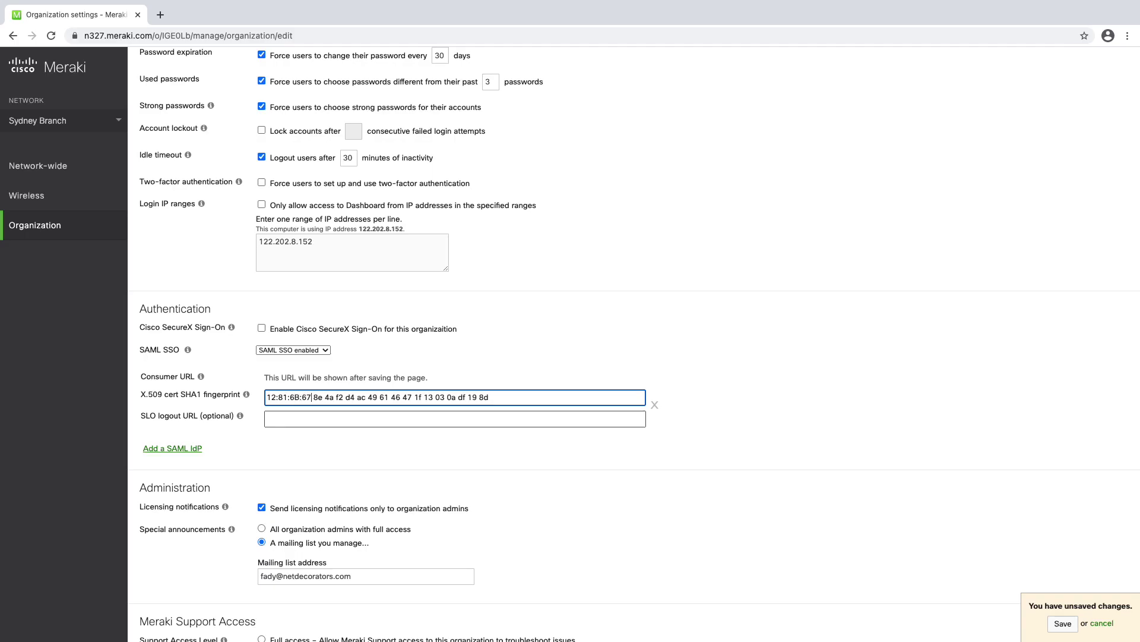
key(Delete)
key(Delete)
key(Delete)
key(Delete)
key(Delete)
key(Delete)
key(Delete)
key(Delete)
key(Delete)
key(Delete)
key(Delete)
text(:8E:4A:F2:D)
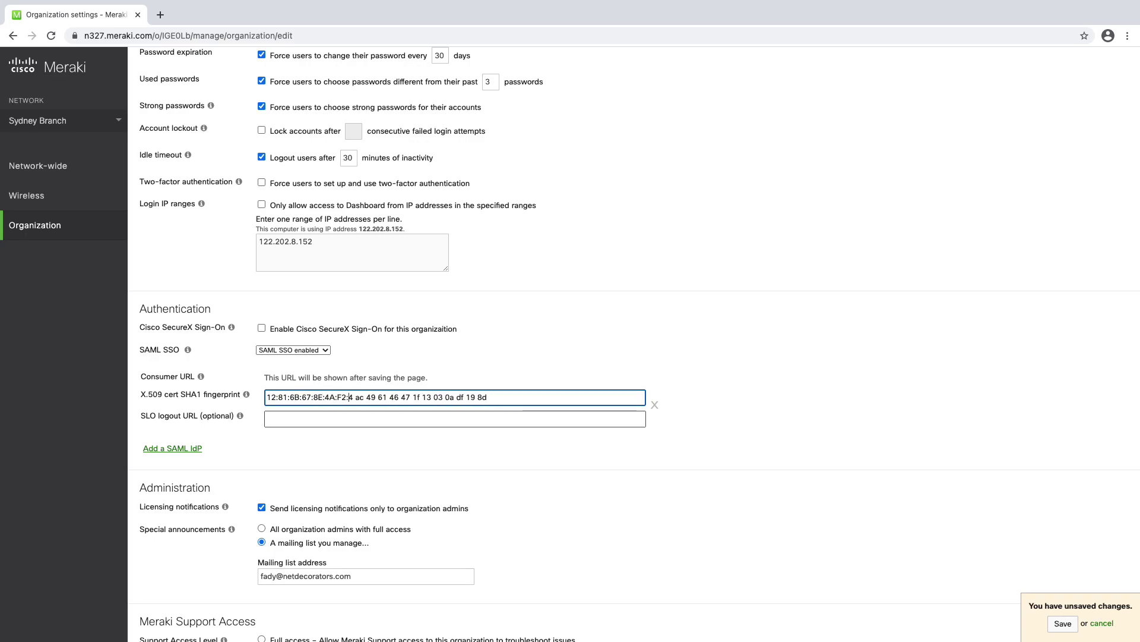
key(Delete)
key(Delete)
key(Delete)
key(Delete)
key(Delete)
key(Delete)
key(Delete)
key(Delete)
text(4:AC:49)
key(Delete)
key(Delete)
key(Delete)
key(Delete)
key(Delete)
key(Delete)
key(Delete)
key(Delete)
key(Delete)
key(Delete)
key(Delete)
key(Delete)
key(Delete)
key(Delete)
key(Delete)
key(Delete)
key(Delete)
key(Delete)
key(Delete)
text(F:13:03:0A:DF:19:8D)
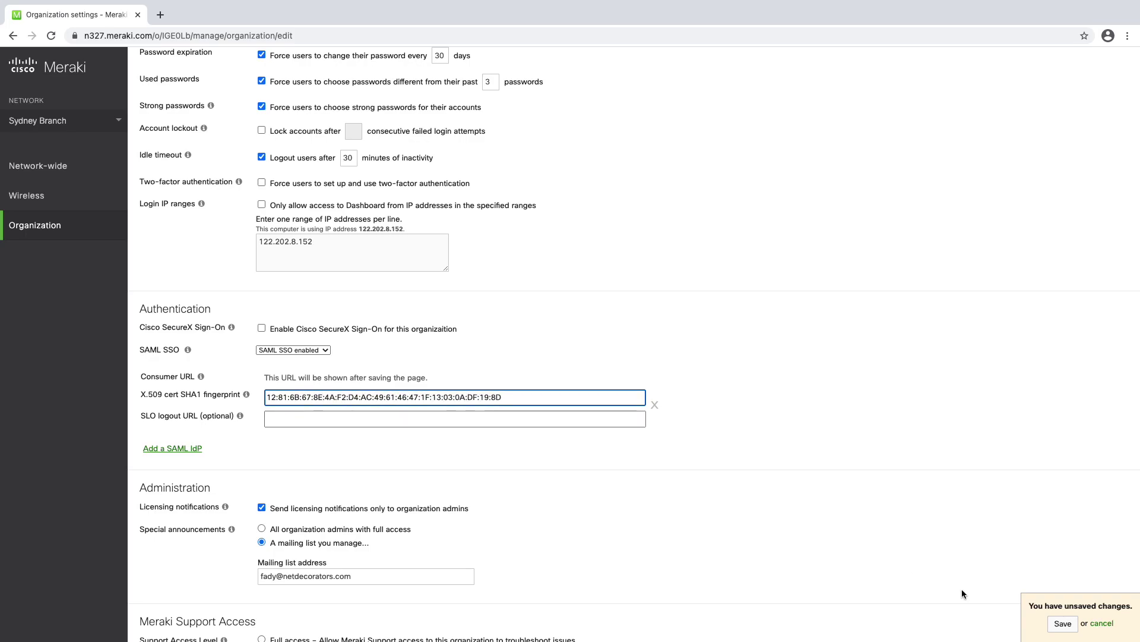
- Save the SAML settings and copy the generated Consumer URL
key(Return)
scroll(611, 499, down, 3)
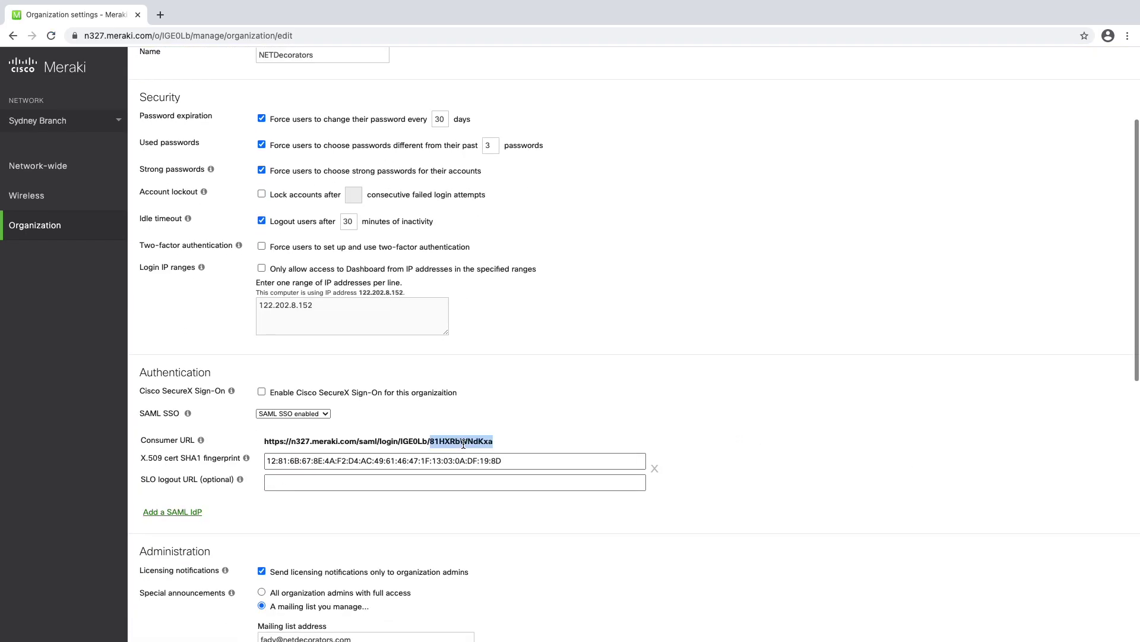
triple_click(464, 442)
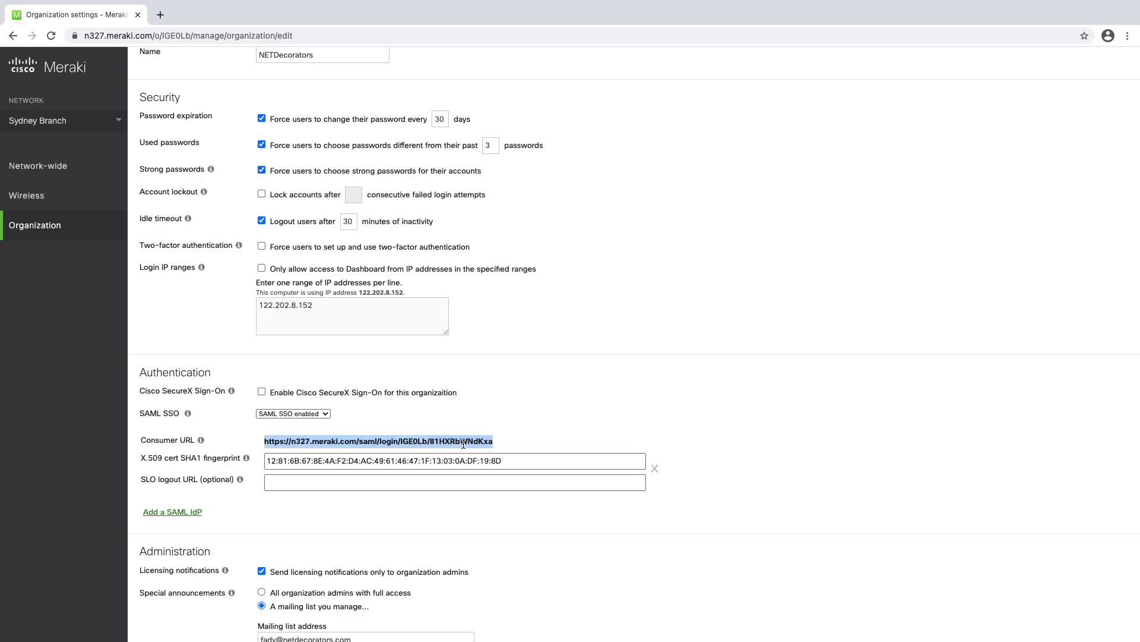
right_click(455, 443)
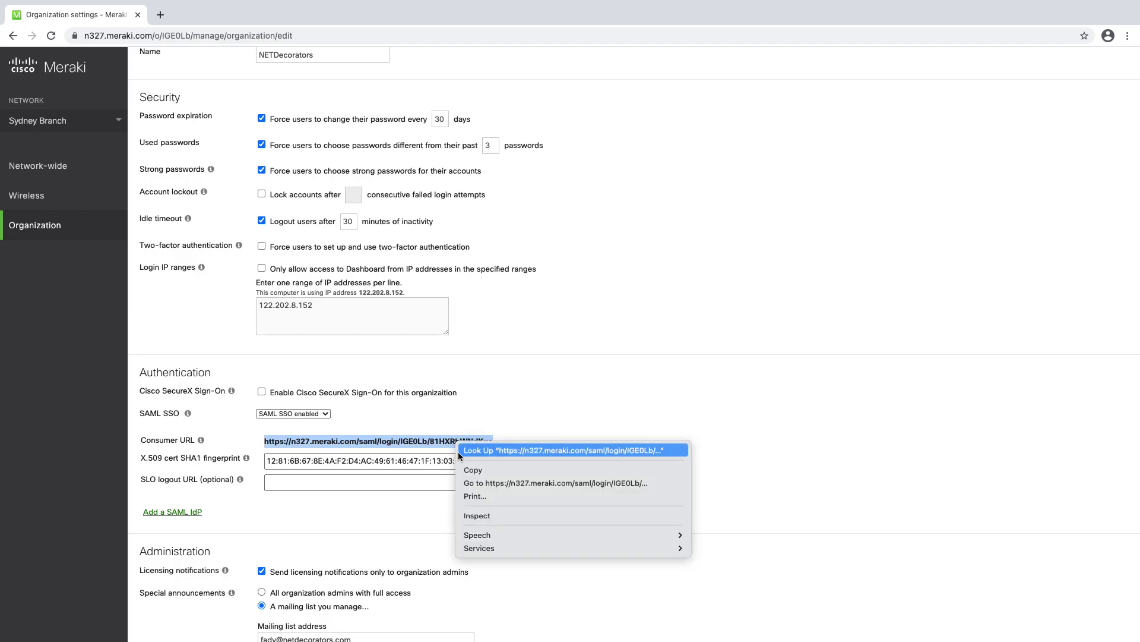
click(482, 469)
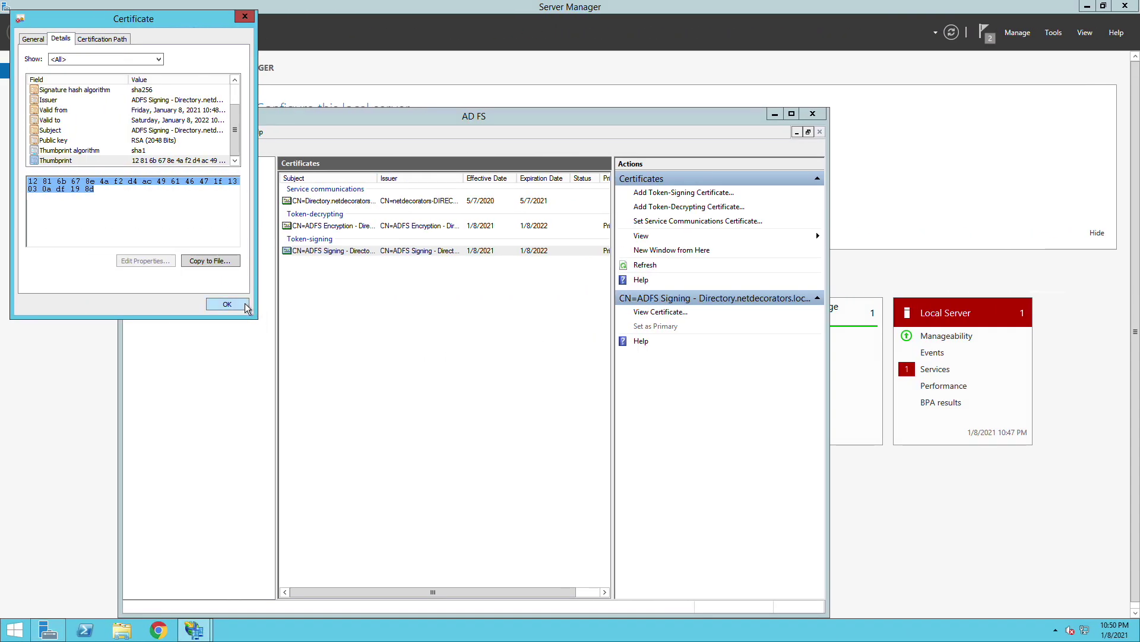
- Start a manual relying party trust with display name 'Meraki Dashboard'
click(227, 304)
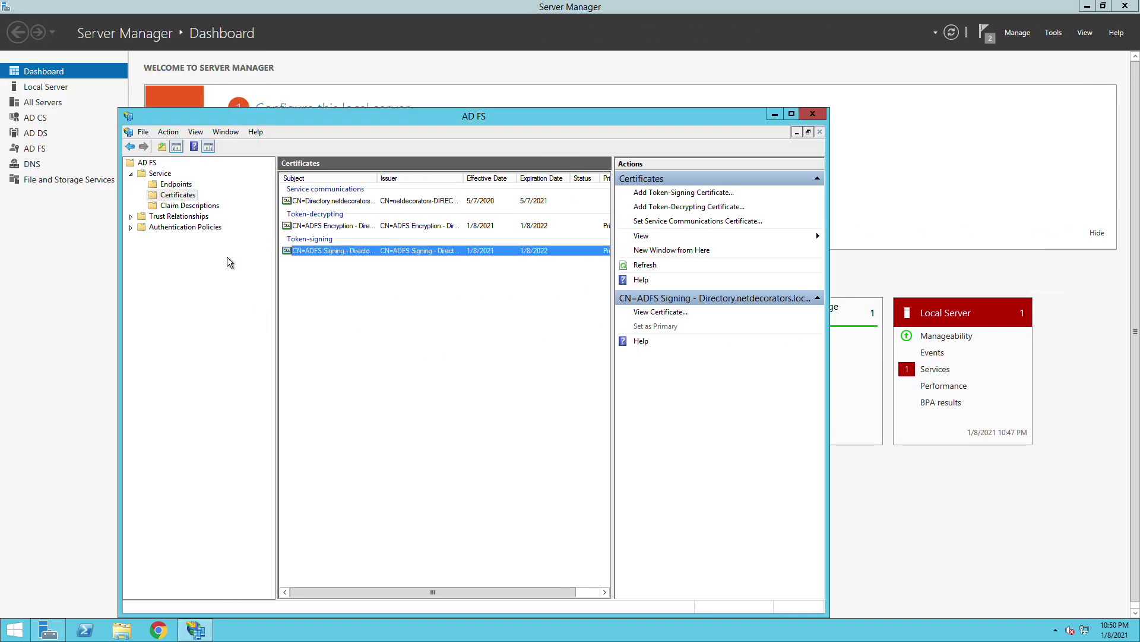
click(148, 163)
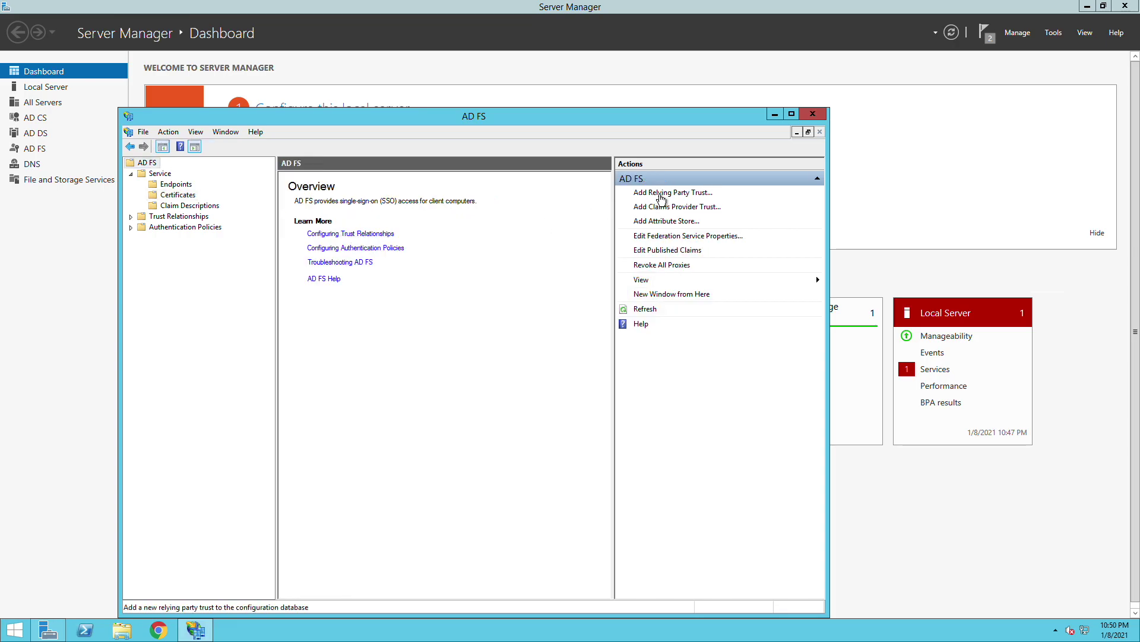
click(659, 194)
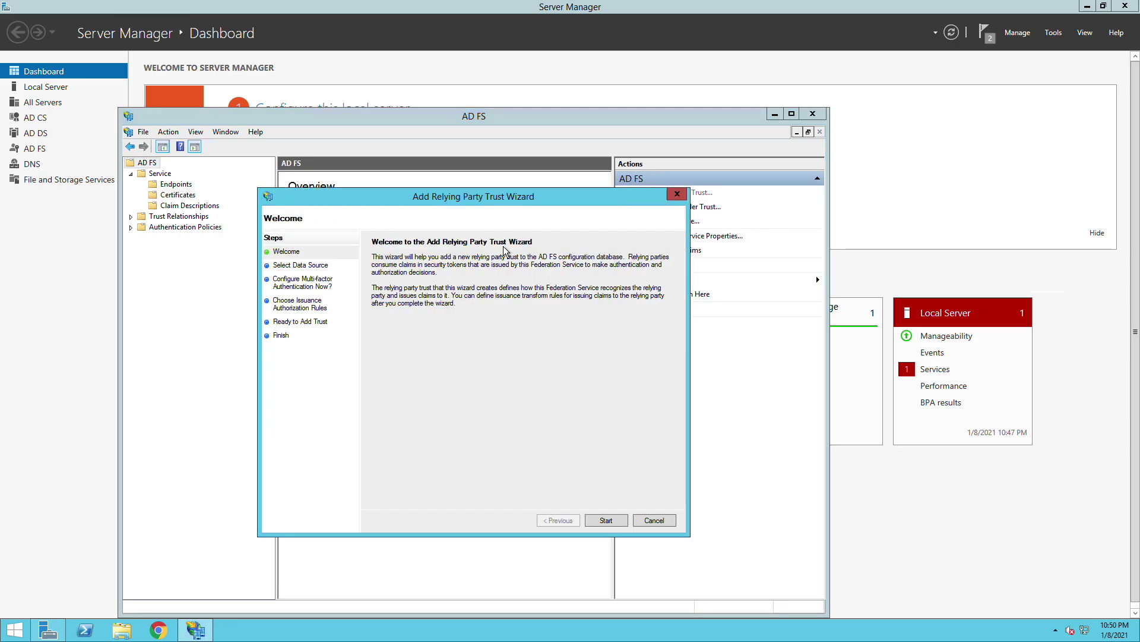
click(605, 520)
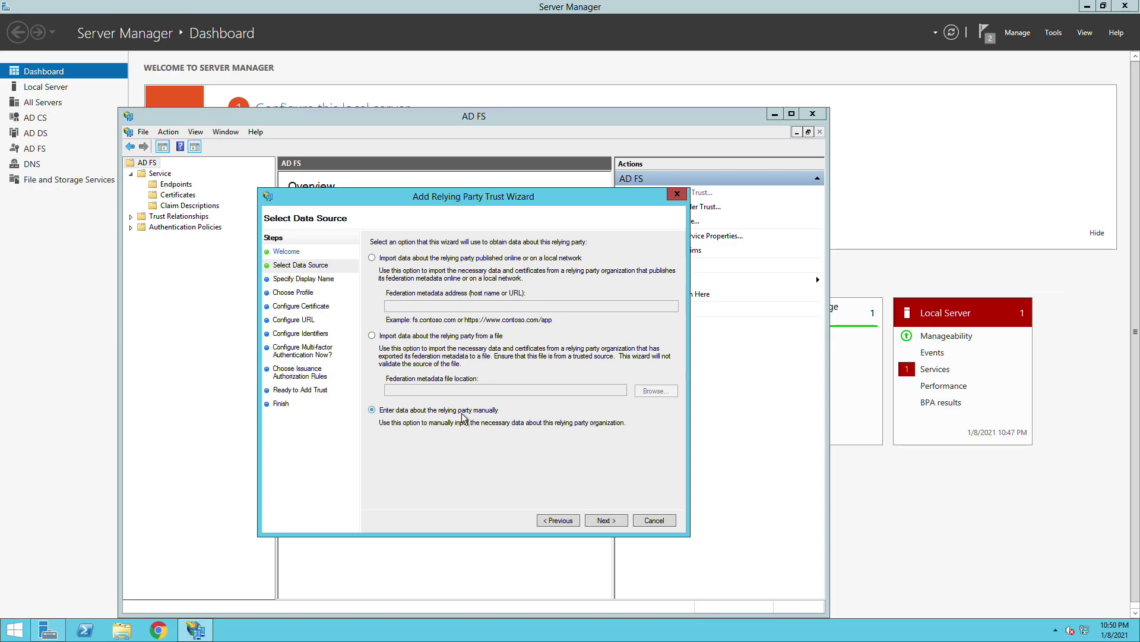
click(606, 521)
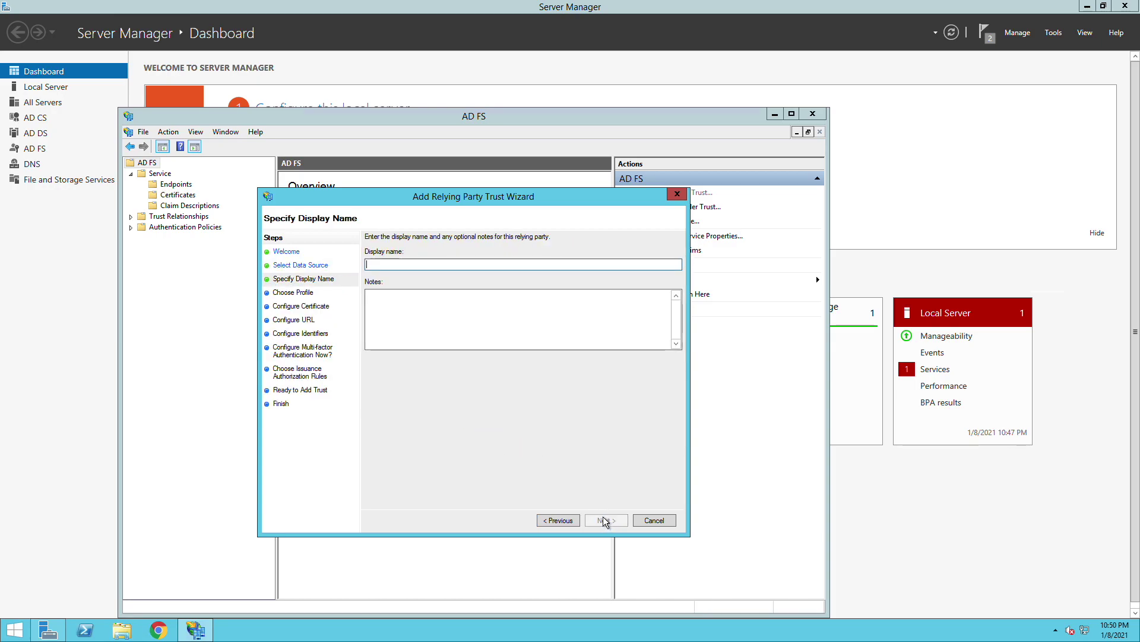
text(Meraki Dashboard)
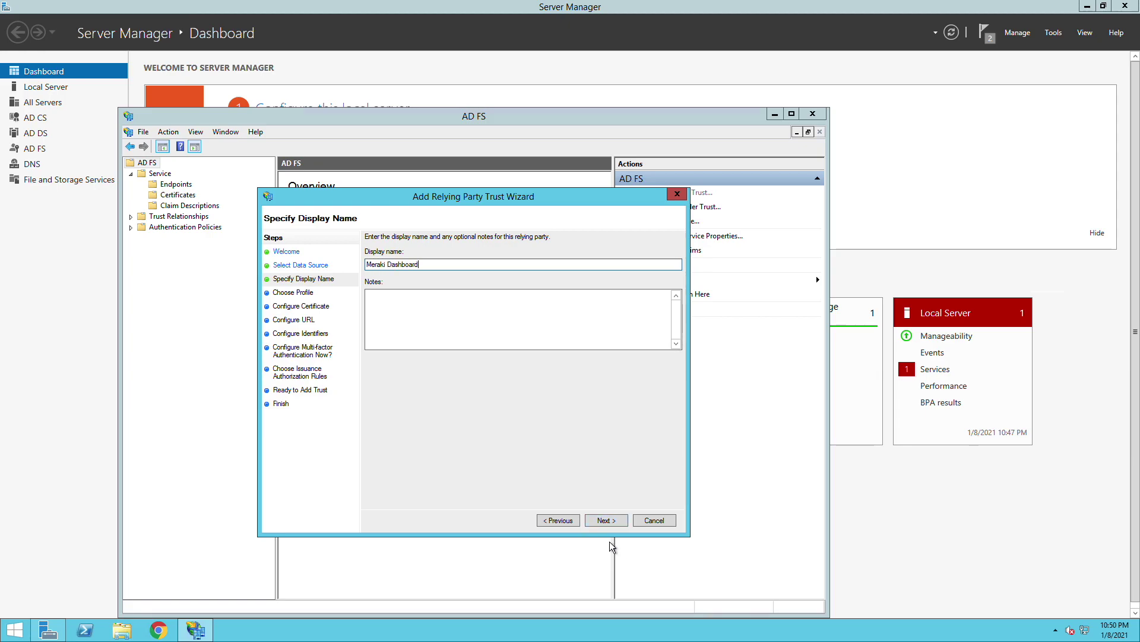
click(601, 520)
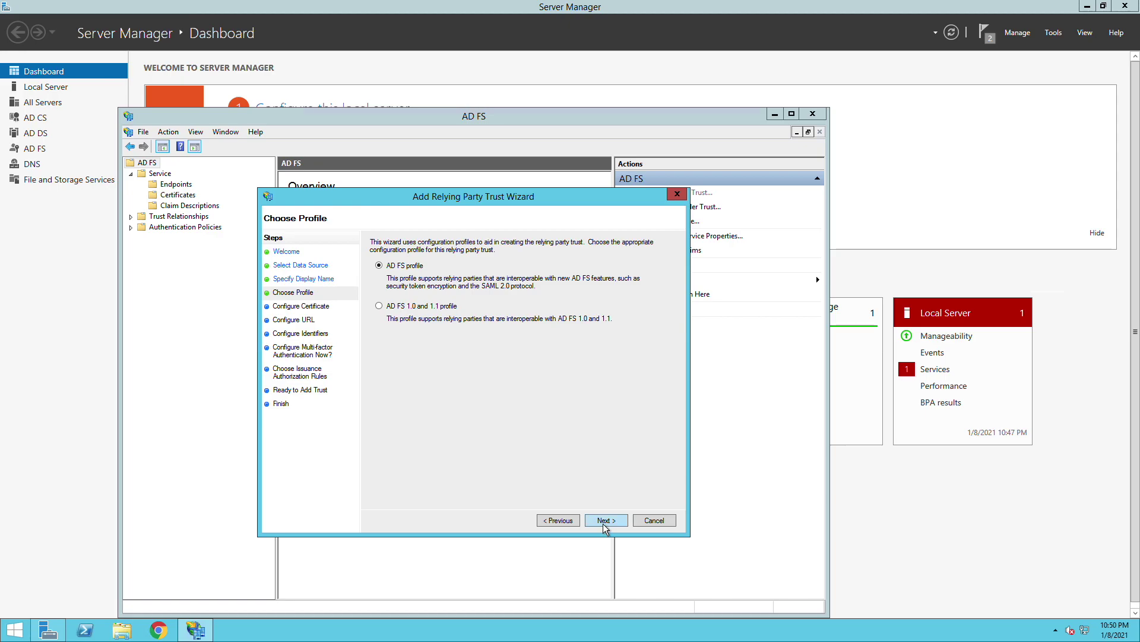
- Keep the AD FS profile, skip encryption, and enable SAML 2.0 WebSSO with the Meraki consumer URL
click(603, 521)
click(604, 521)
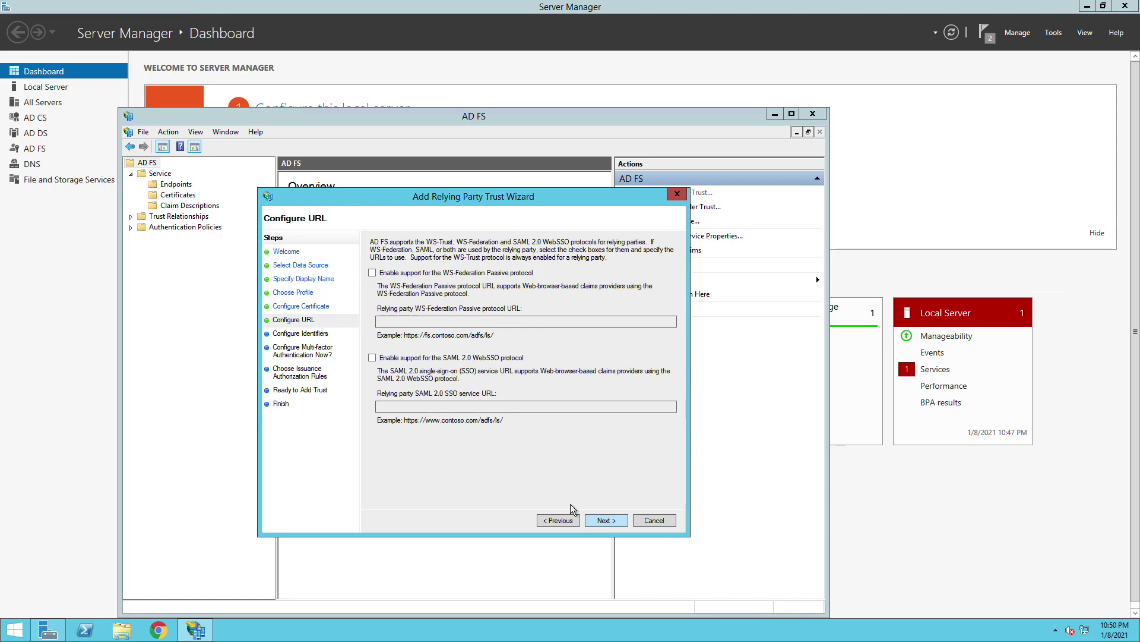
click(373, 358)
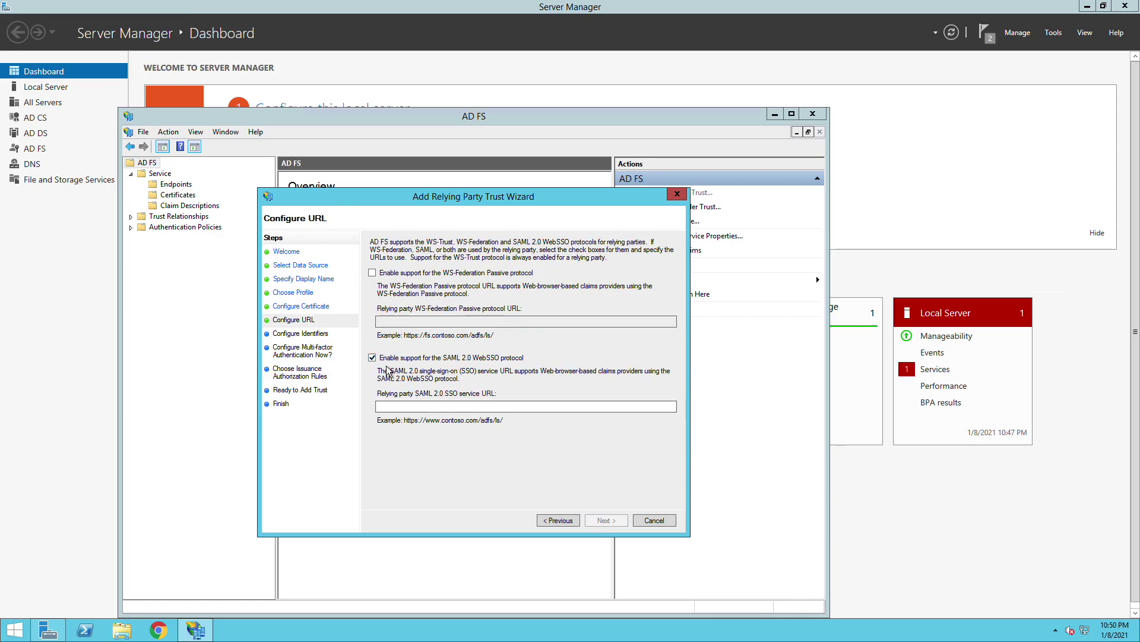
click(406, 407)
key(ctrl+v)
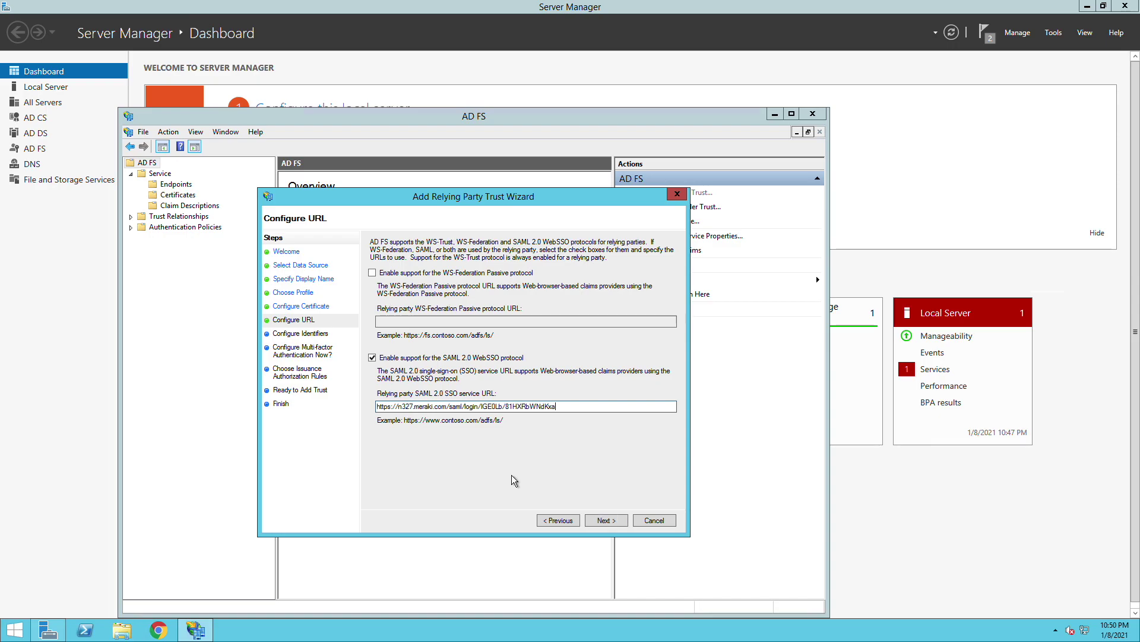
click(603, 520)
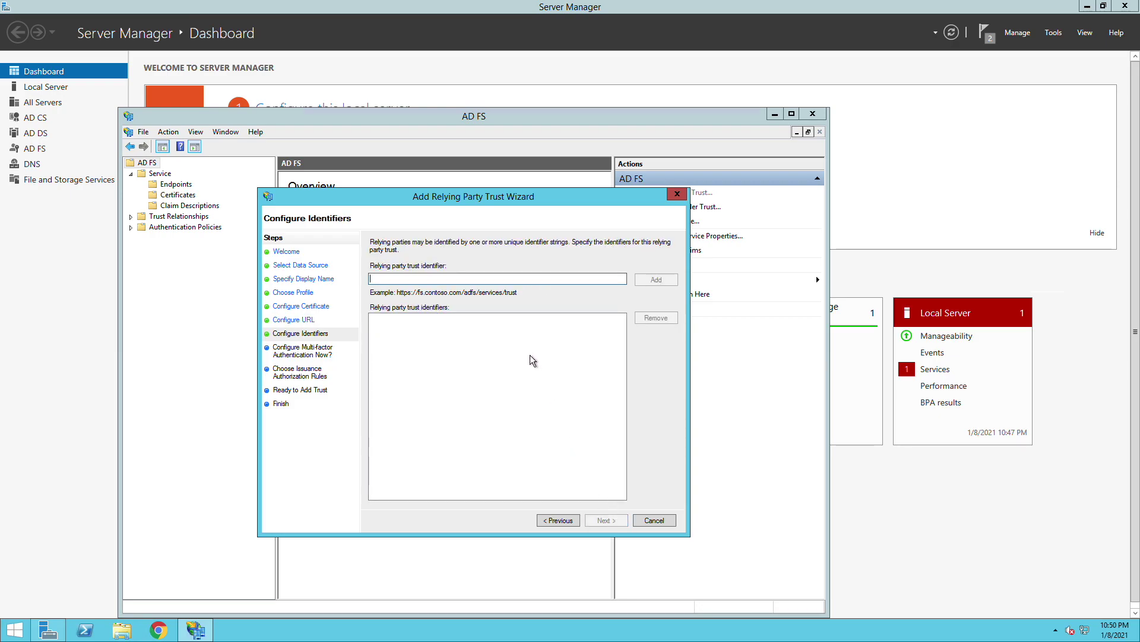
text(https://das)
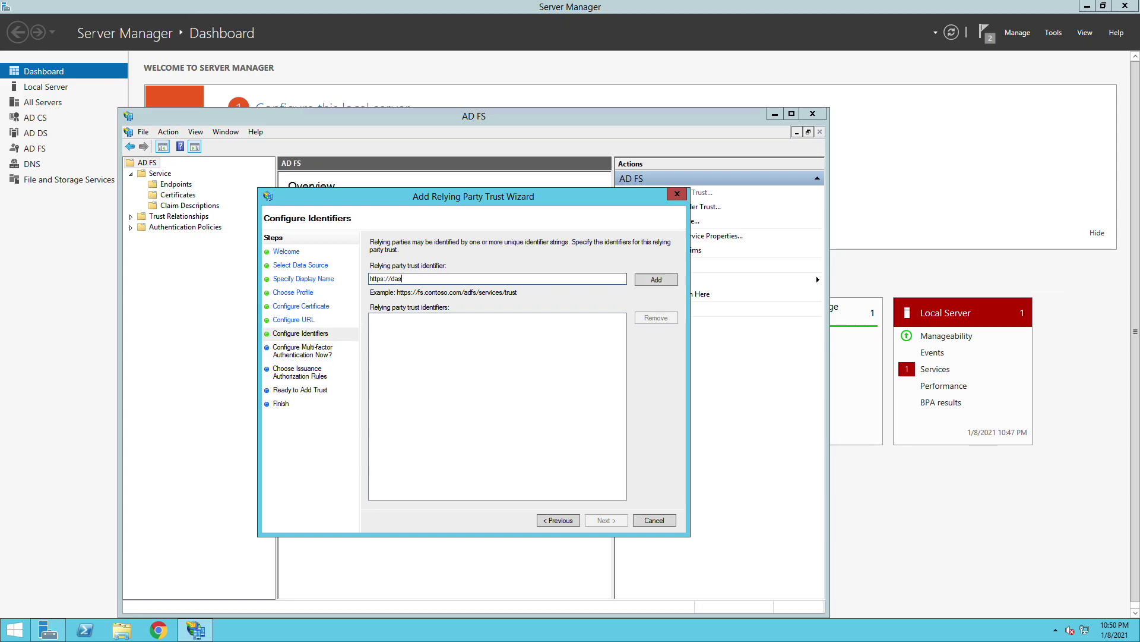
text(hboard.meraki.com)
click(642, 279)
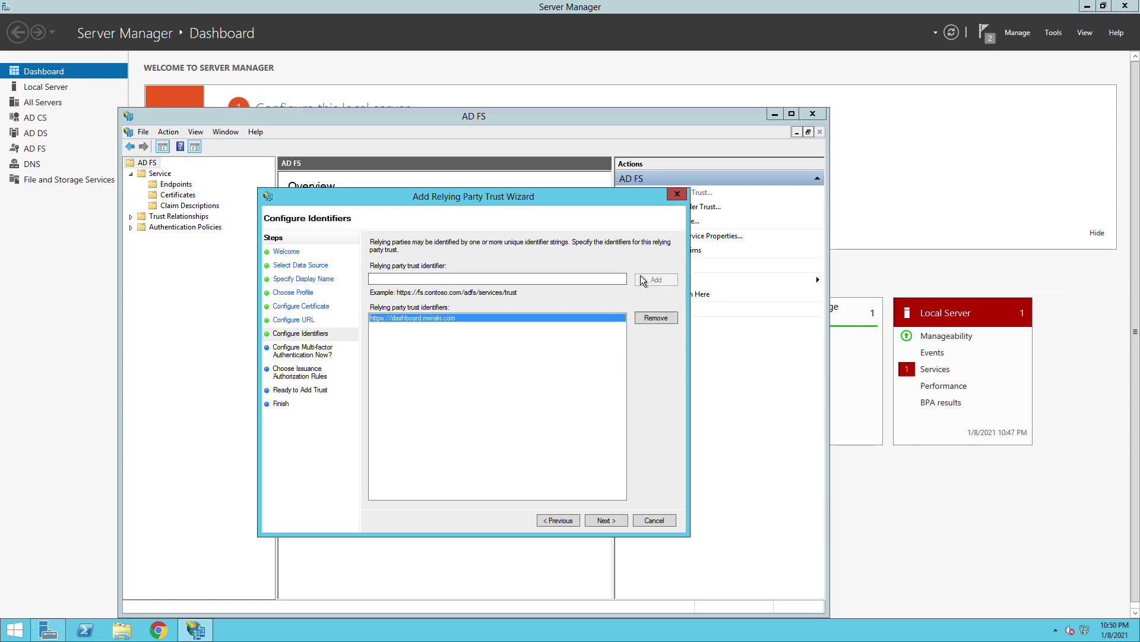
click(596, 522)
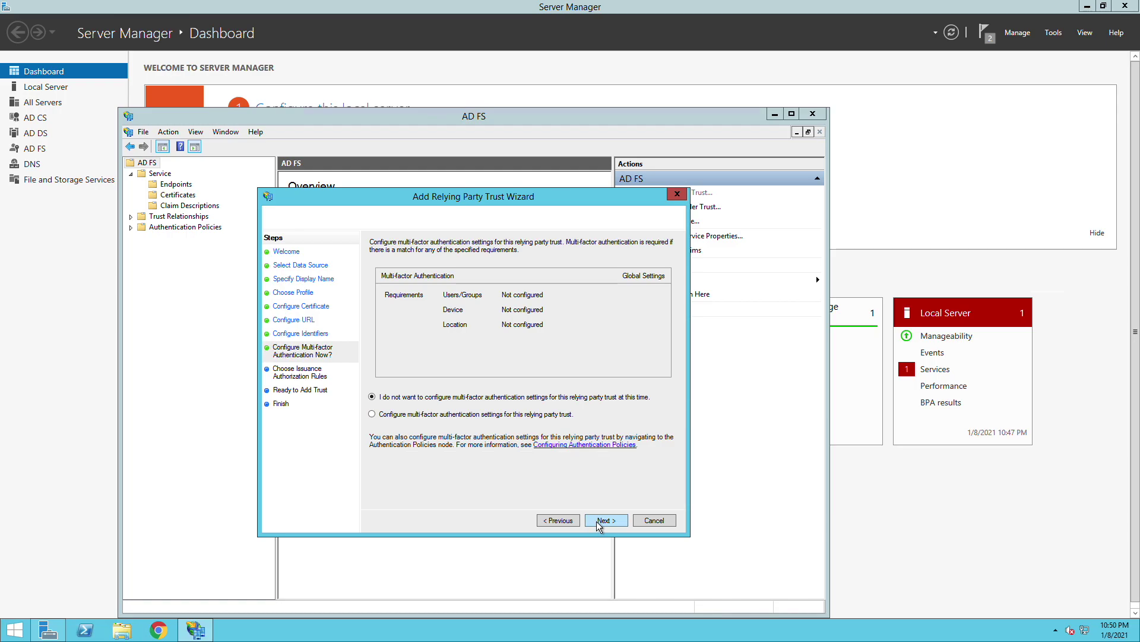
click(598, 523)
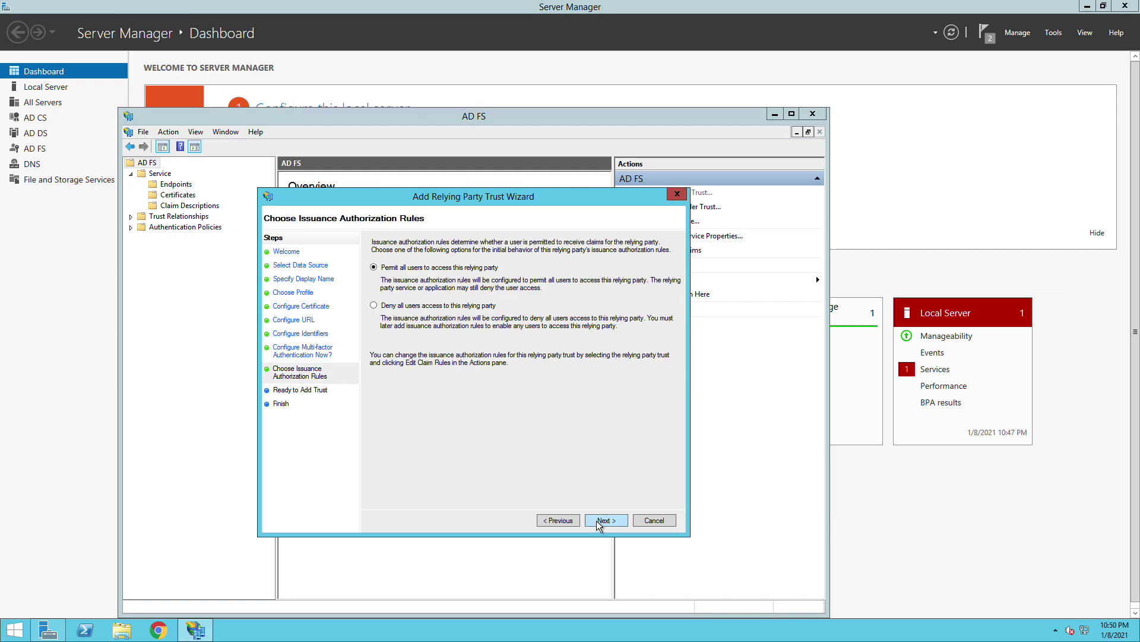
click(598, 523)
click(598, 522)
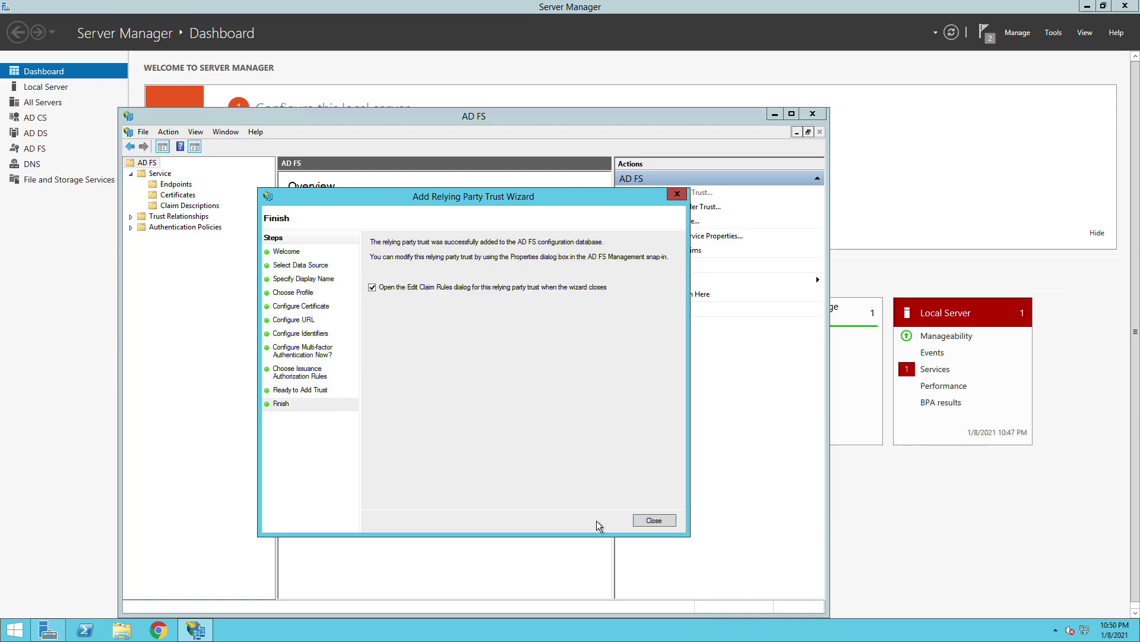
click(653, 521)
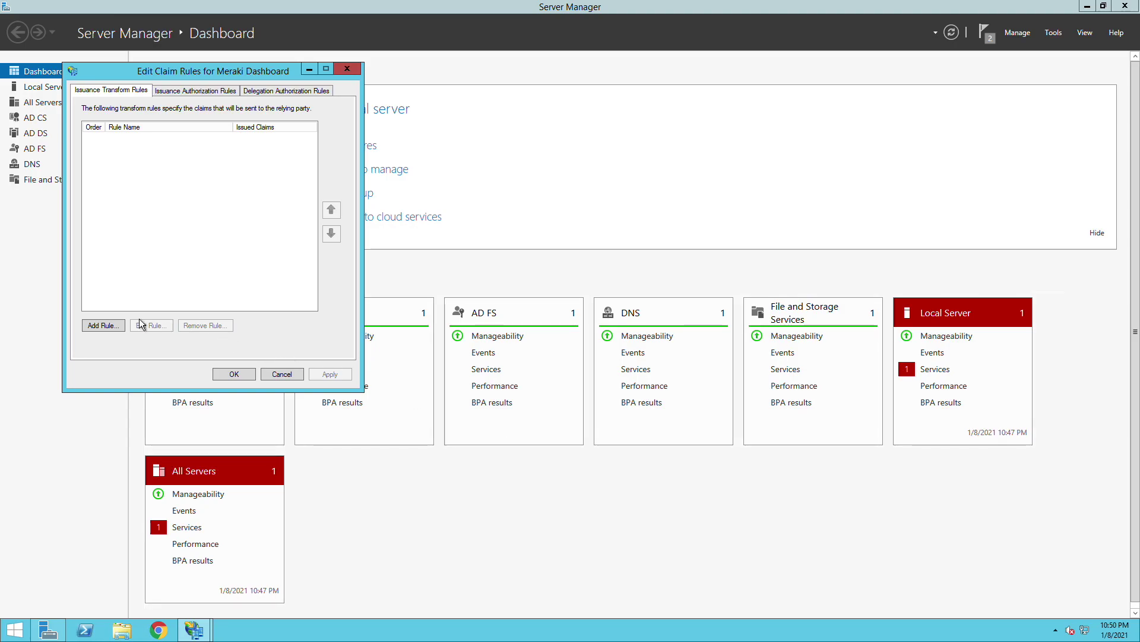
click(113, 327)
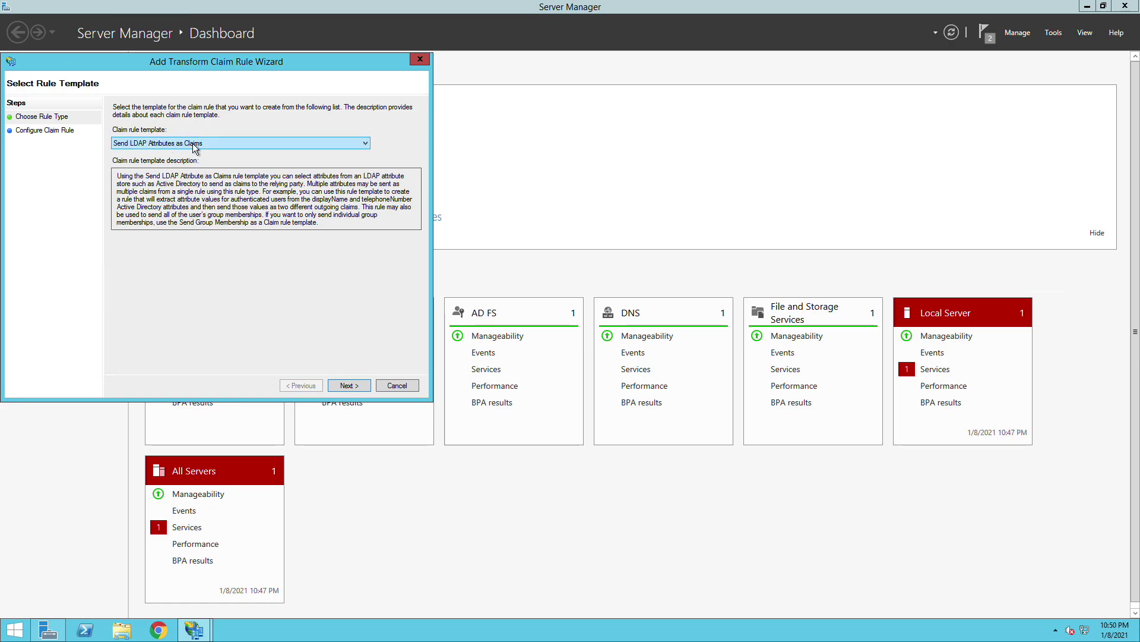
click(348, 383)
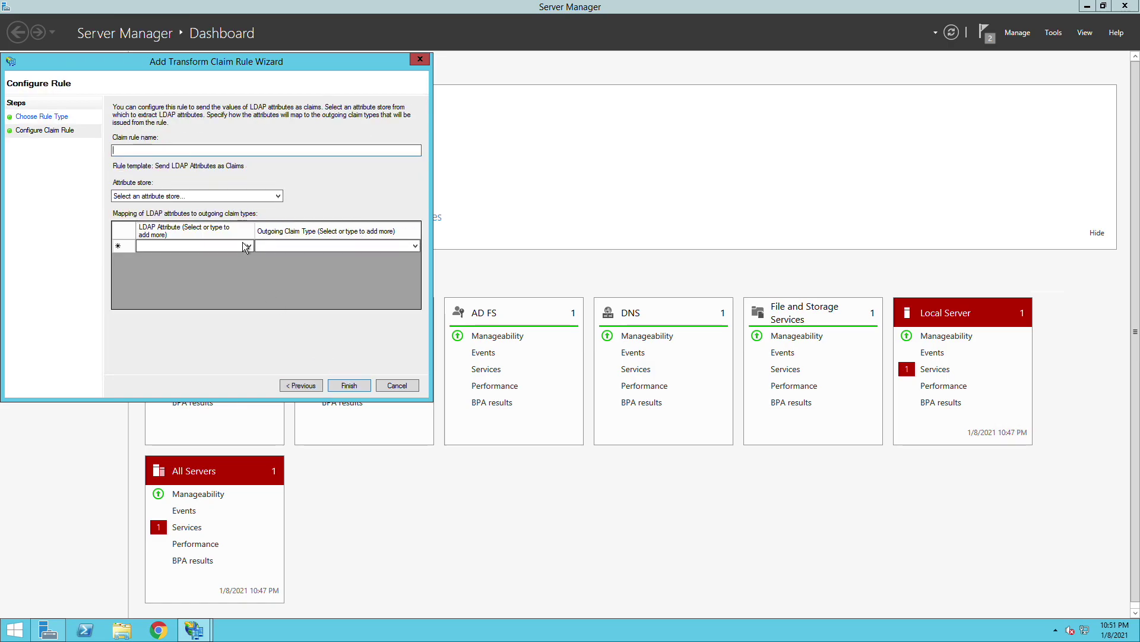
text(Username)
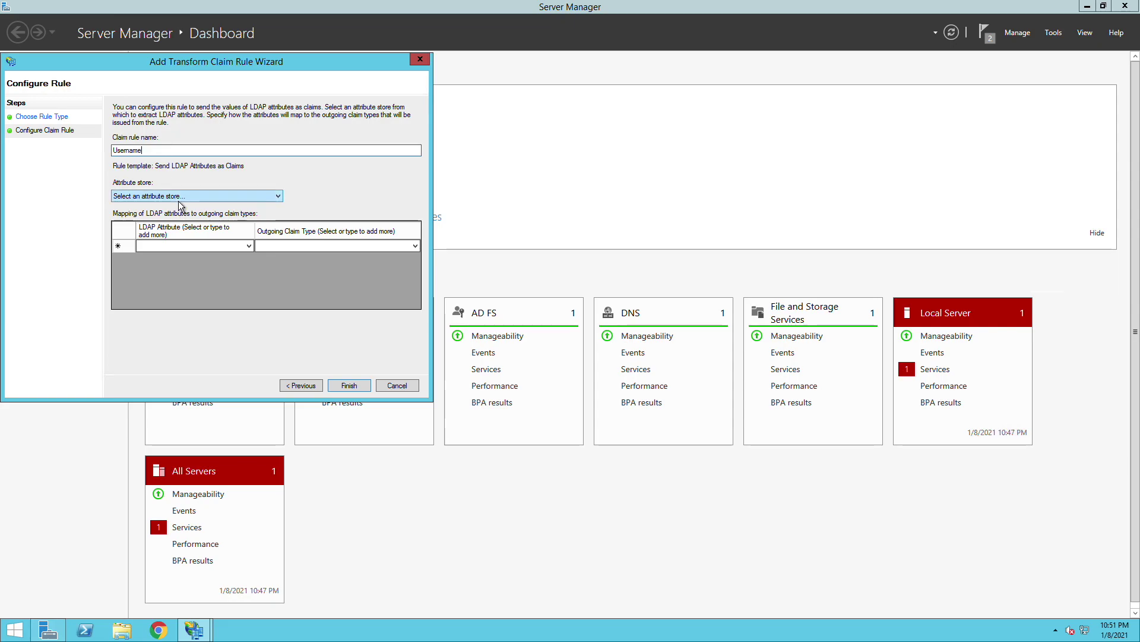
click(180, 200)
click(178, 208)
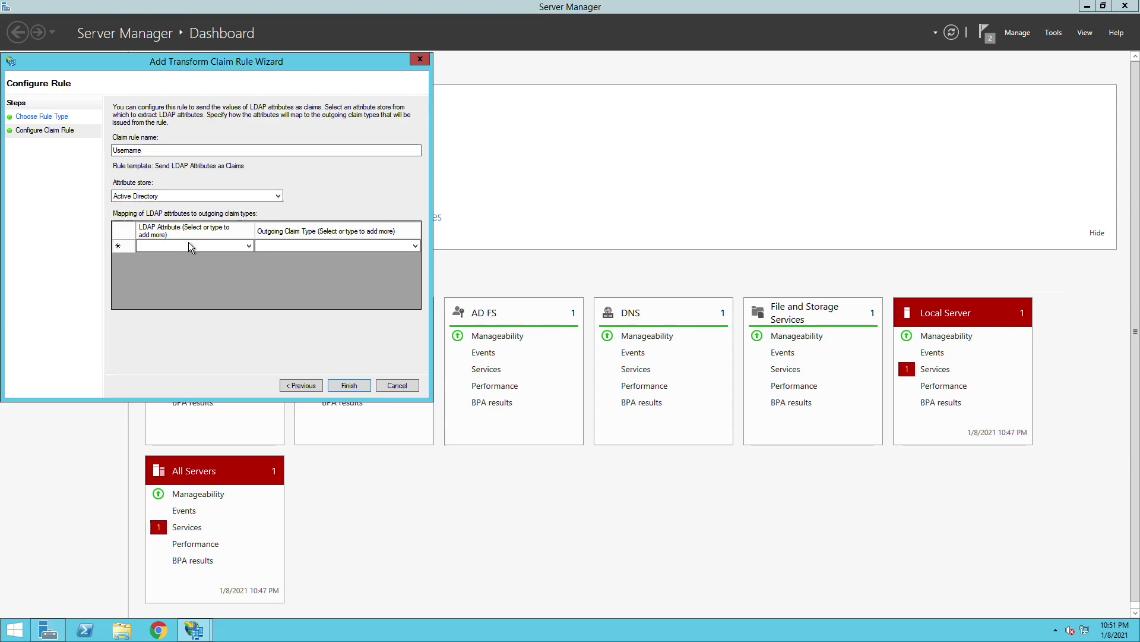
click(249, 246)
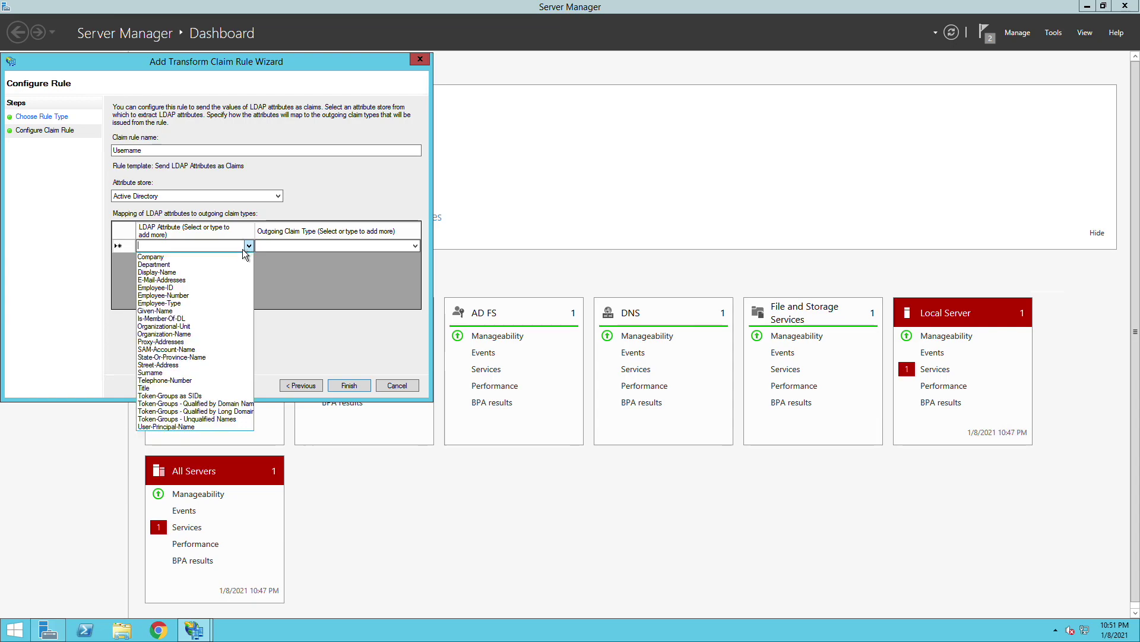
click(178, 310)
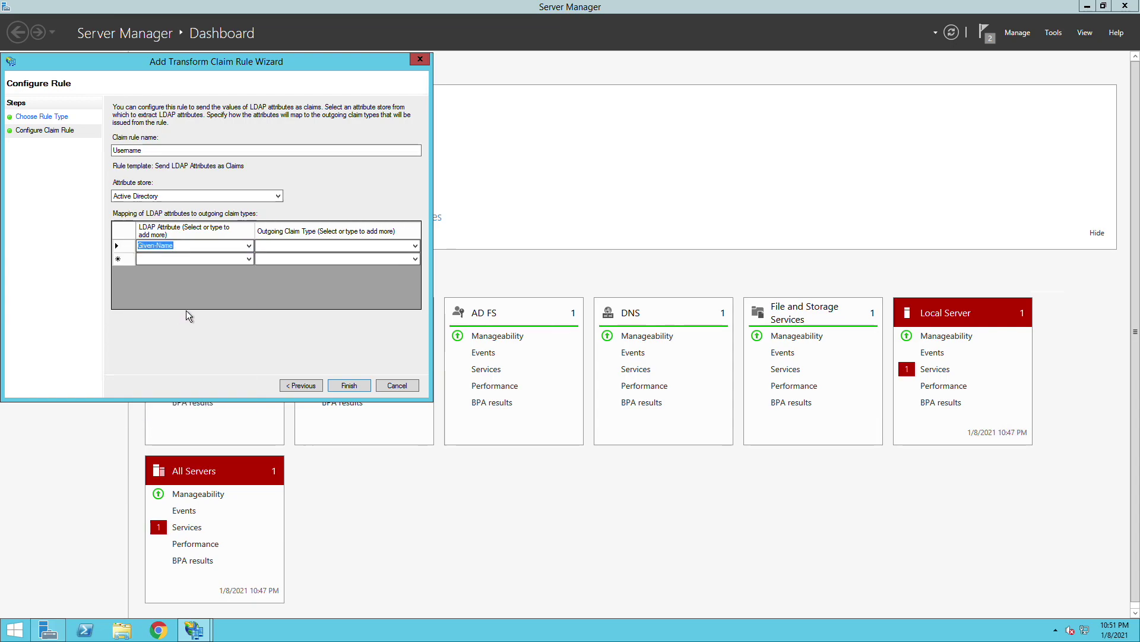
click(279, 247)
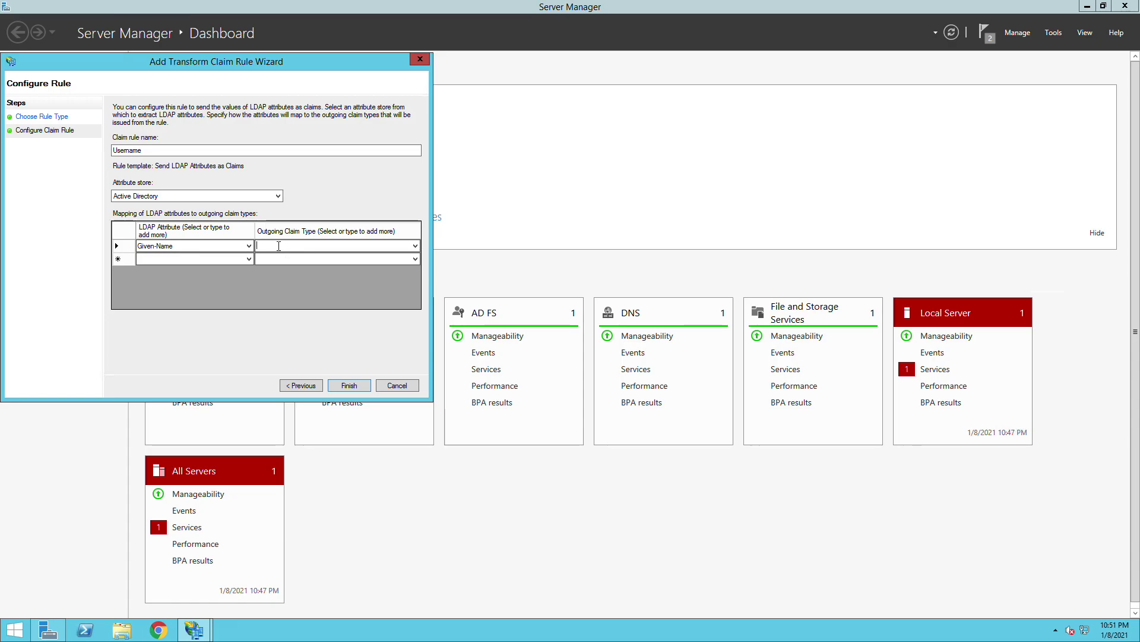
text(https://dashboard.meraki.com)
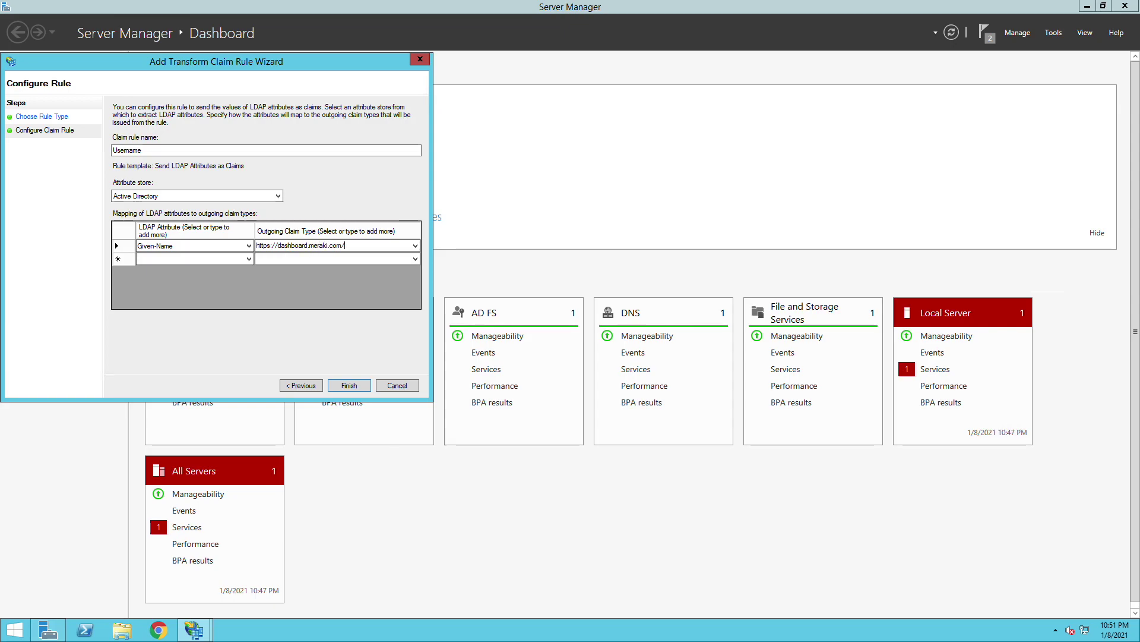
text(/saml/attributes/username)
- Finish the Username claim rule and launch Active Directory Users and Computers from search
click(350, 385)
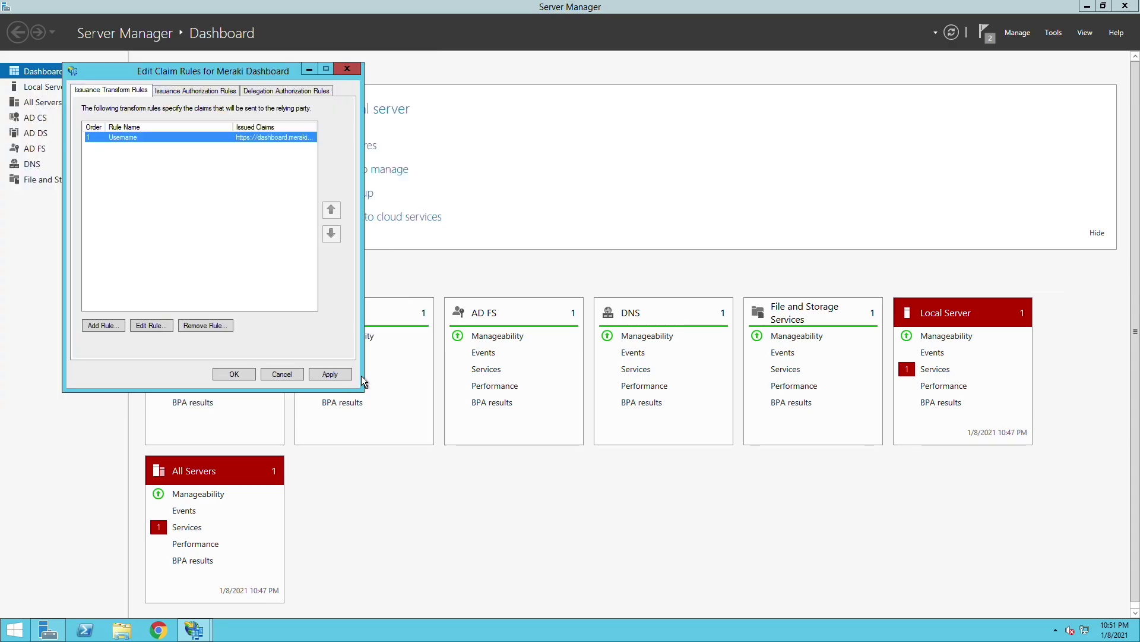
click(22, 630)
click(1102, 48)
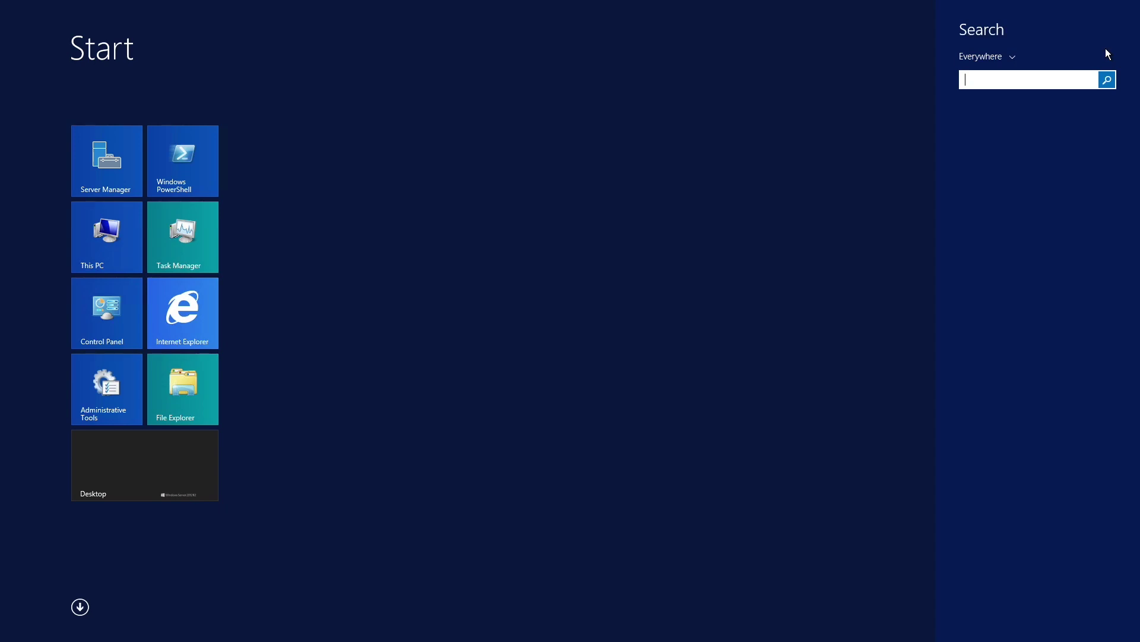
text(users and Computers)
click(1056, 124)
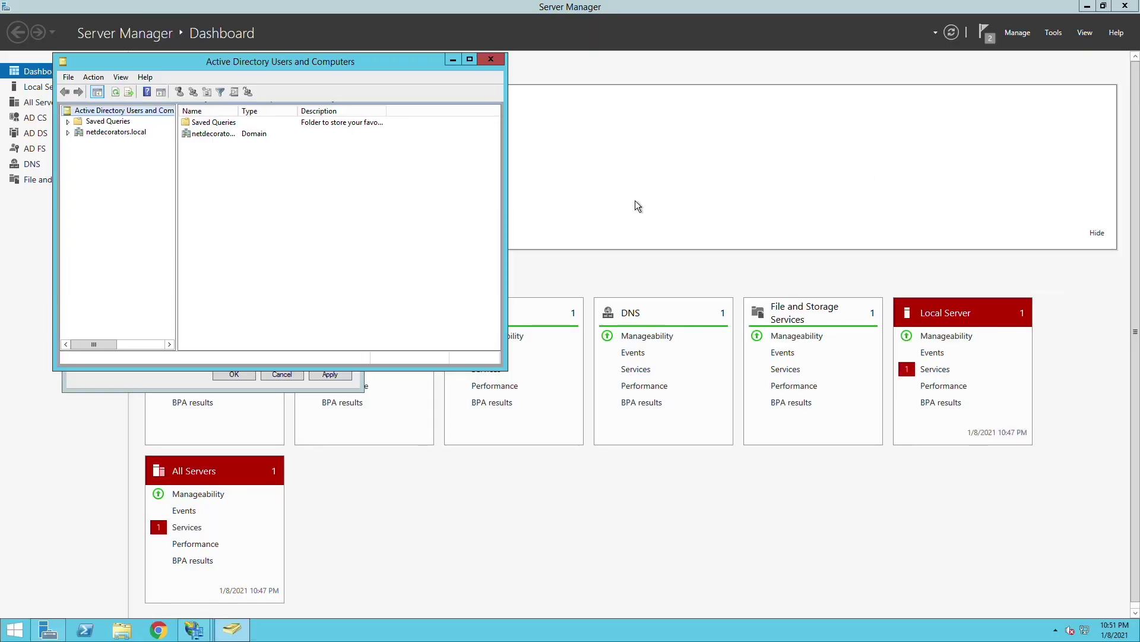
- Add a new group named SAML under netdecorators.local > Users
click(114, 132)
click(68, 133)
click(107, 197)
right_click(426, 185)
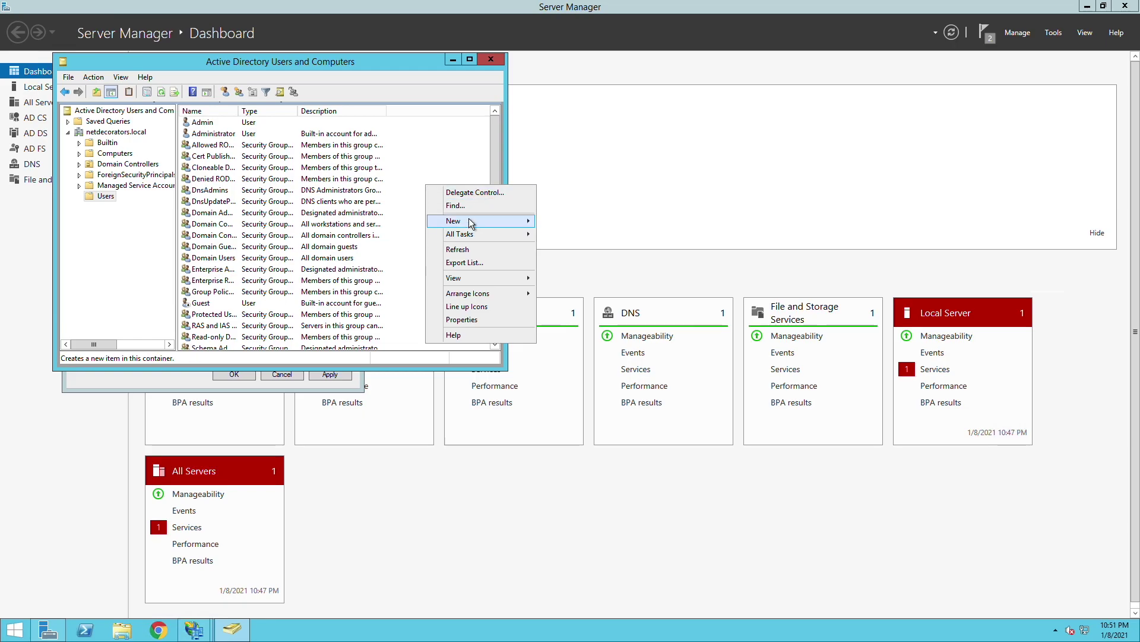
mouse_move(517, 226)
click(341, 247)
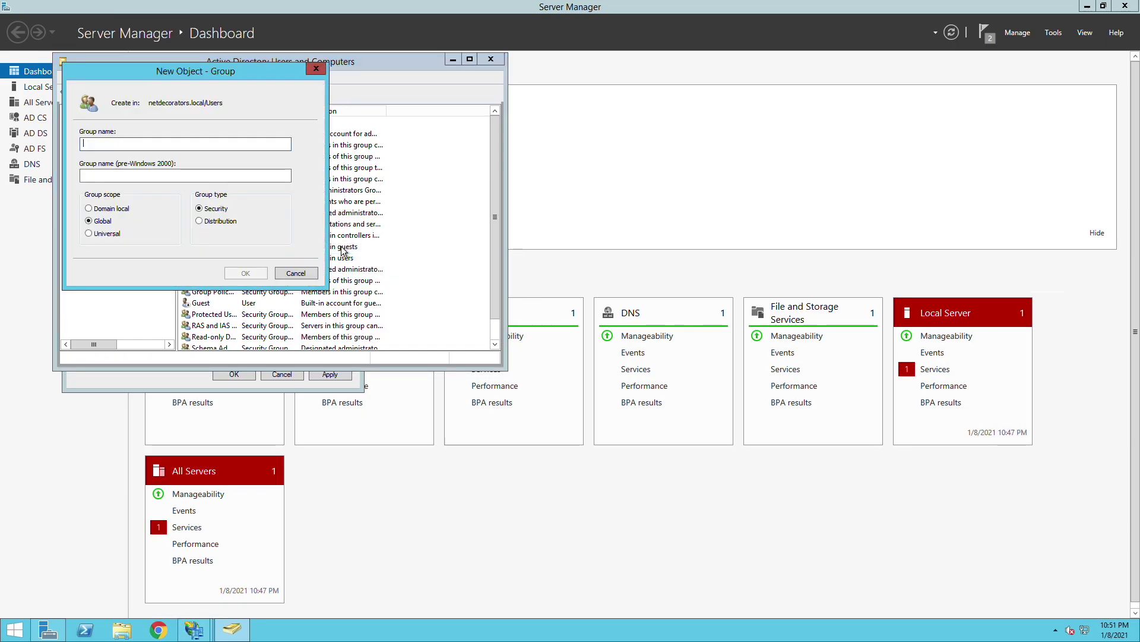
text(SAML)
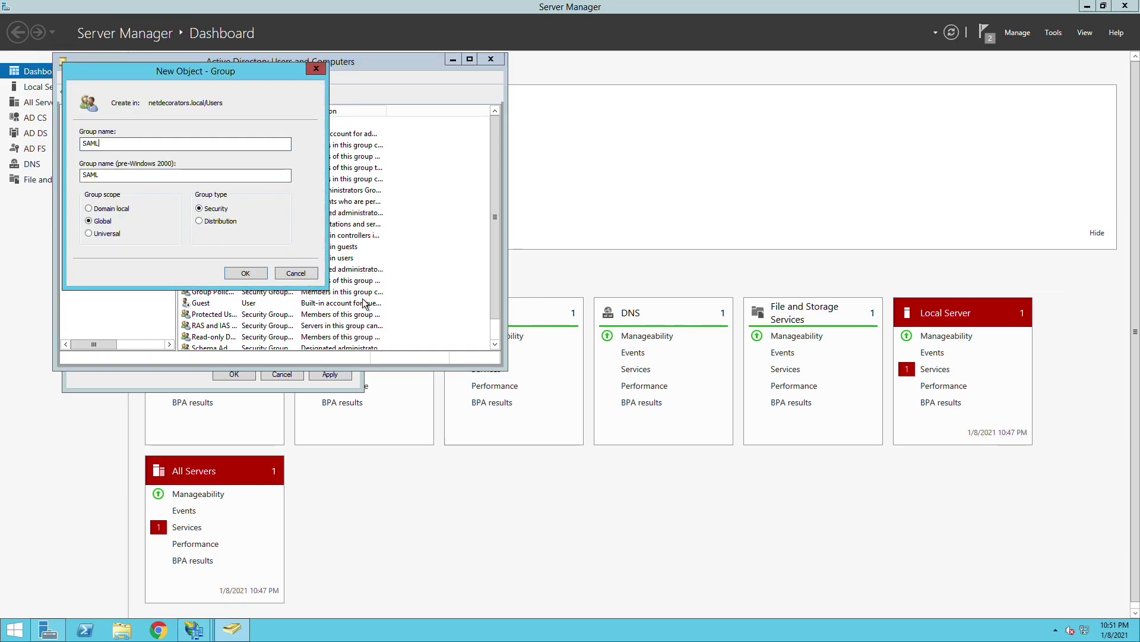
click(245, 272)
- Start a new user in the Users container and enter the first name and logon name
right_click(445, 266)
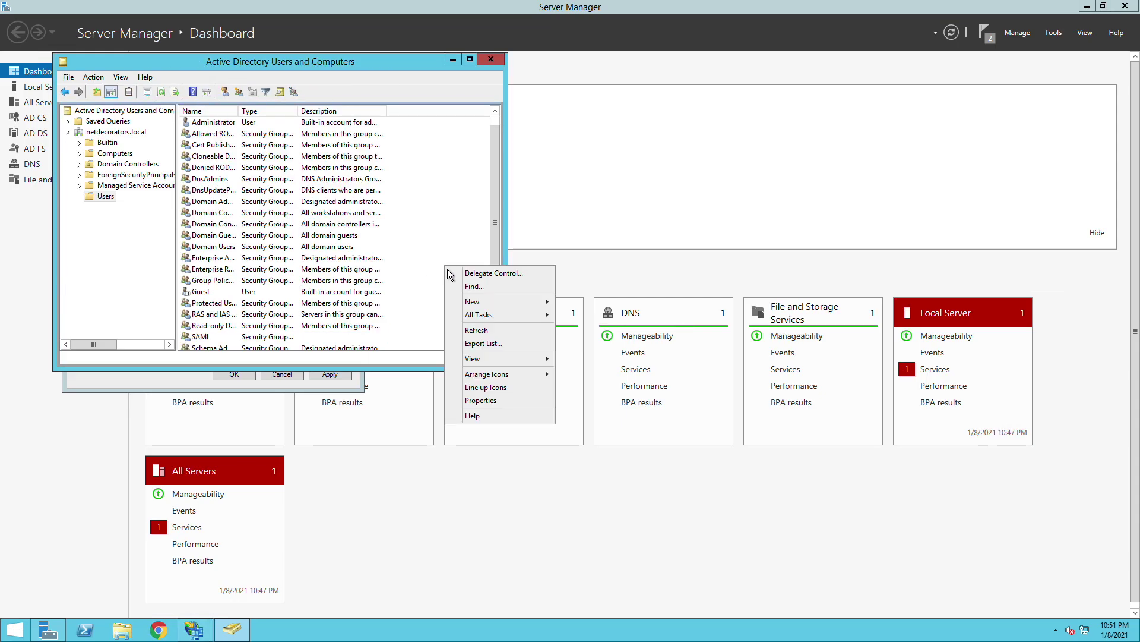
mouse_move(483, 304)
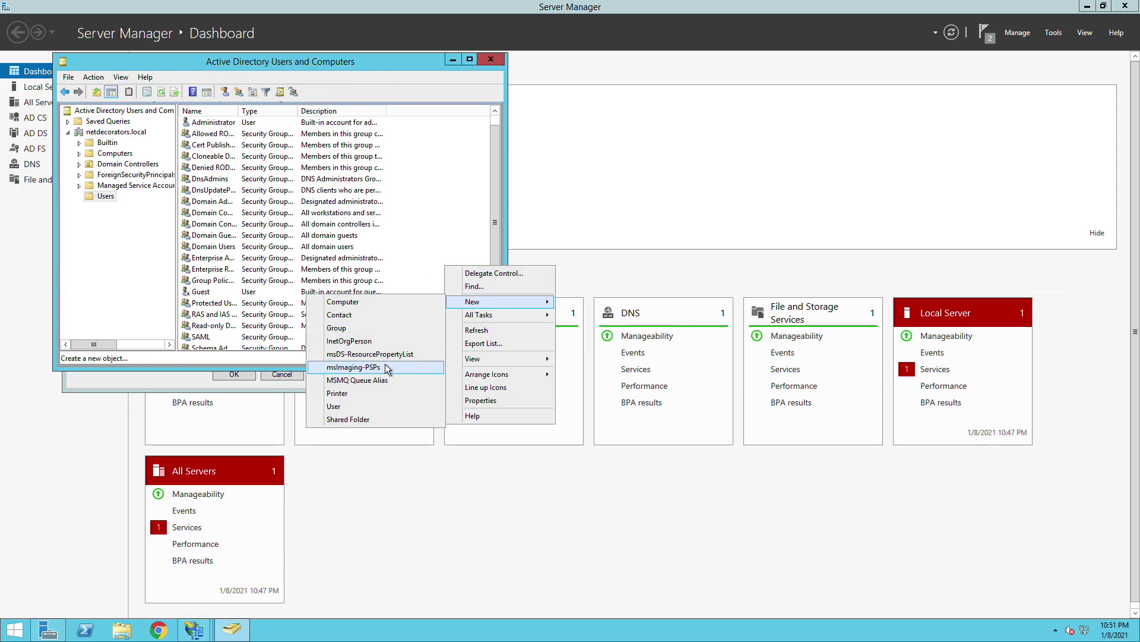
click(370, 407)
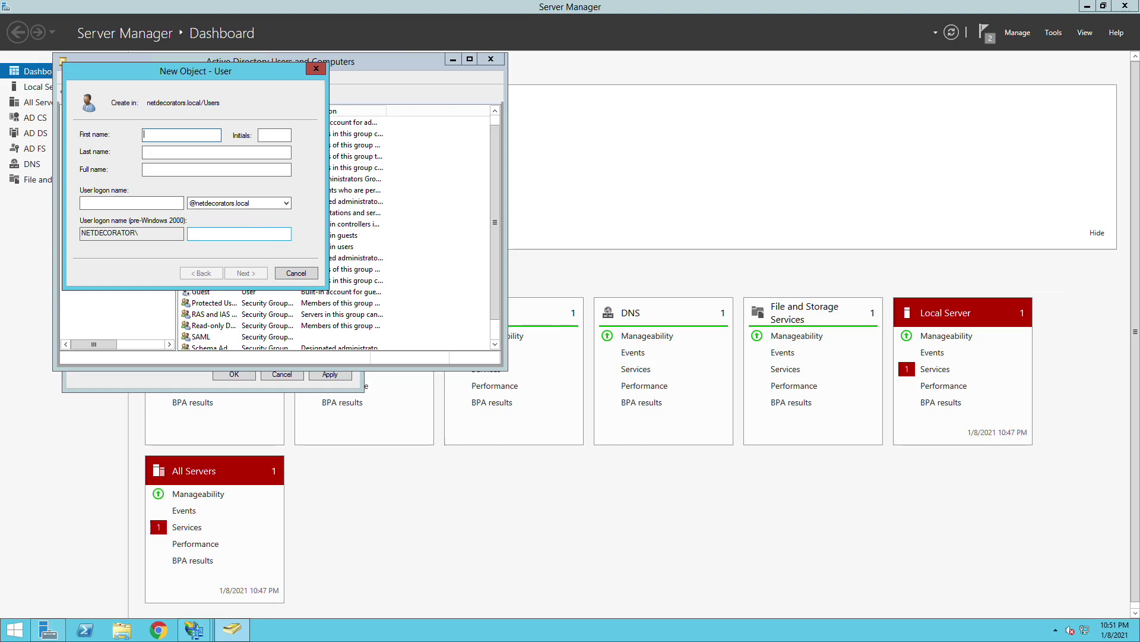
text(fady)
key(Tab)
click(158, 204)
text(fad)
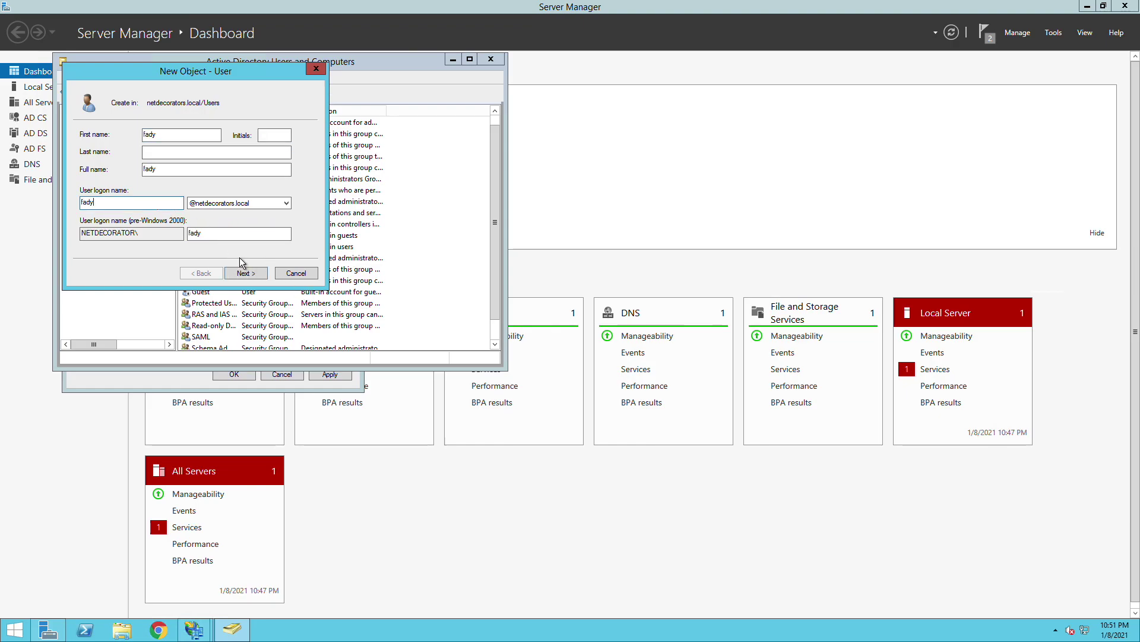
- Set the user's password so it never expires and cannot be changed, then create the account
click(245, 273)
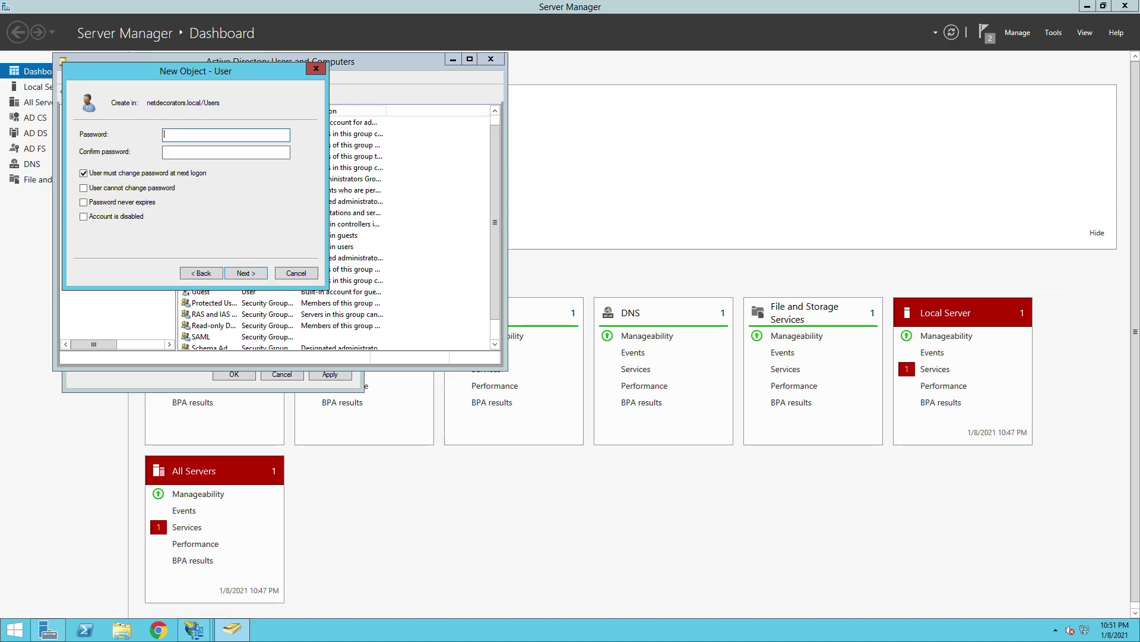
text(Password1)
key(Tab)
text(Password1)
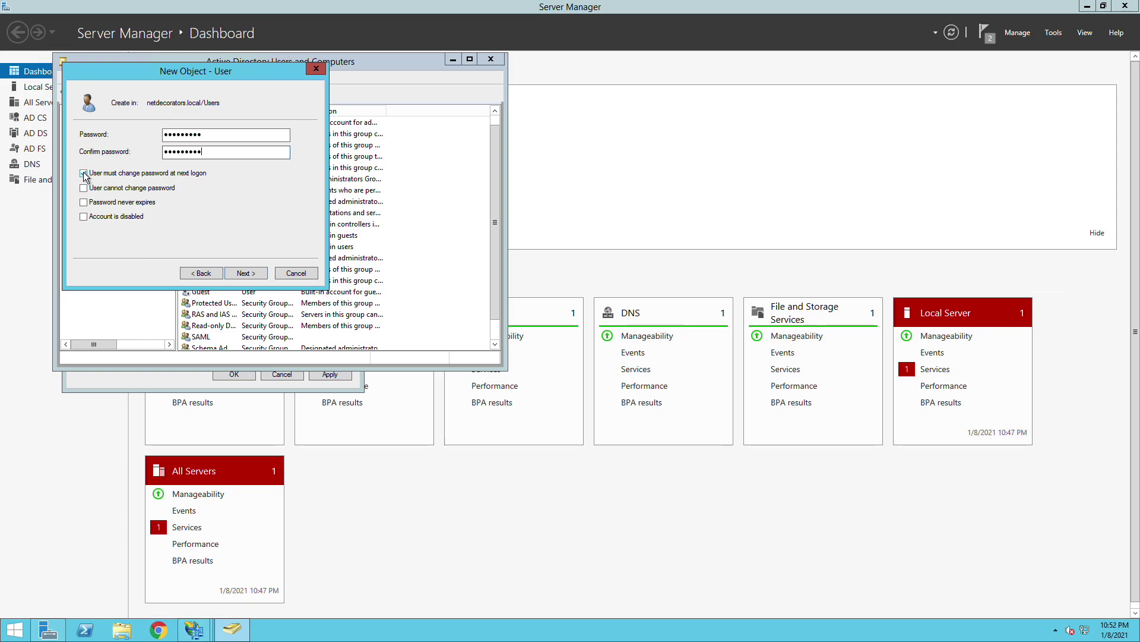
click(84, 173)
click(84, 188)
click(84, 203)
click(246, 274)
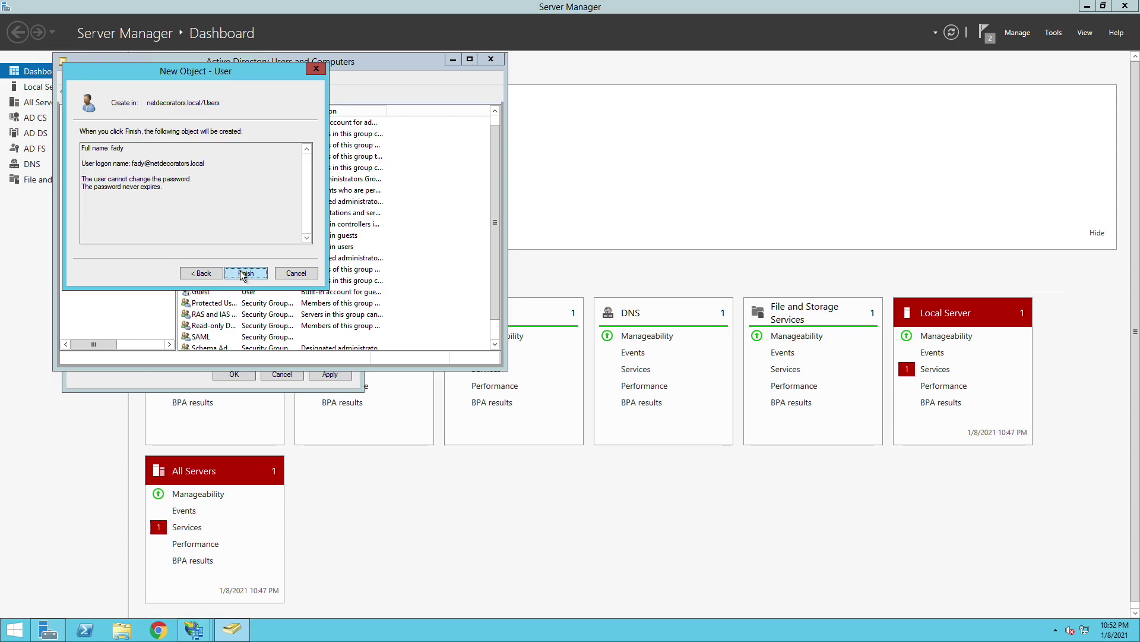
click(248, 273)
- Add the new user to the SAML group
right_click(232, 281)
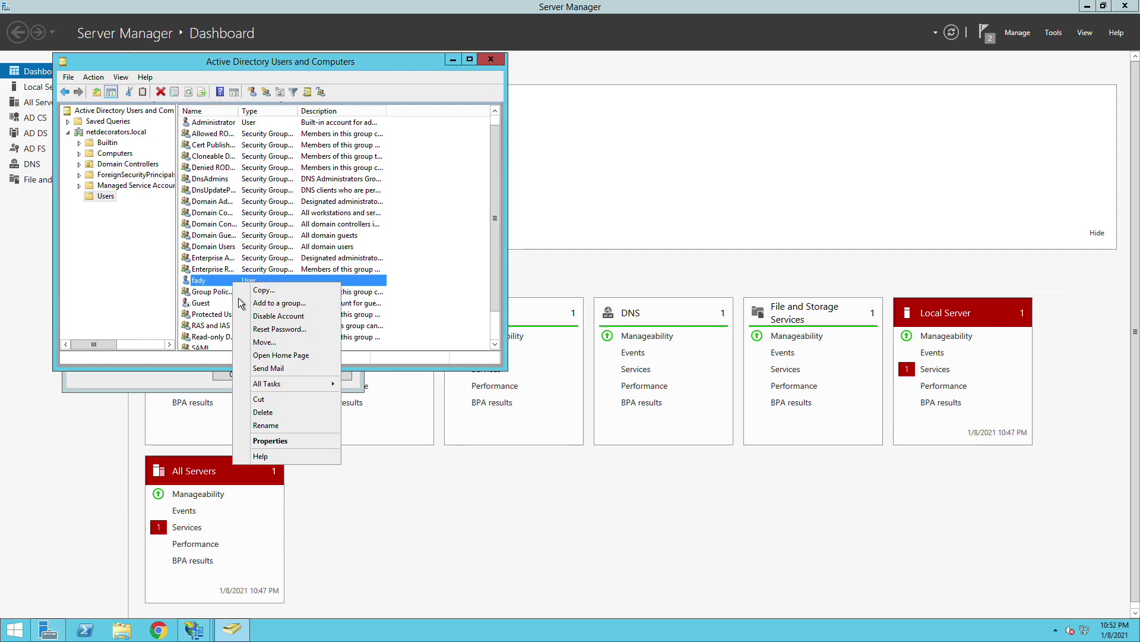
click(277, 304)
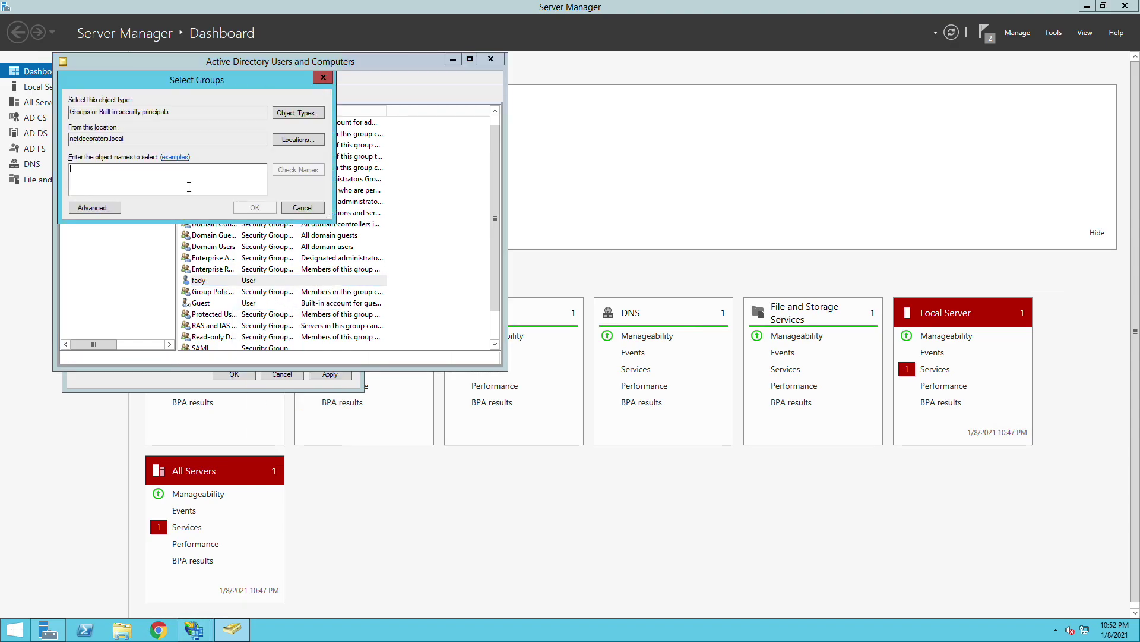
text(SAML)
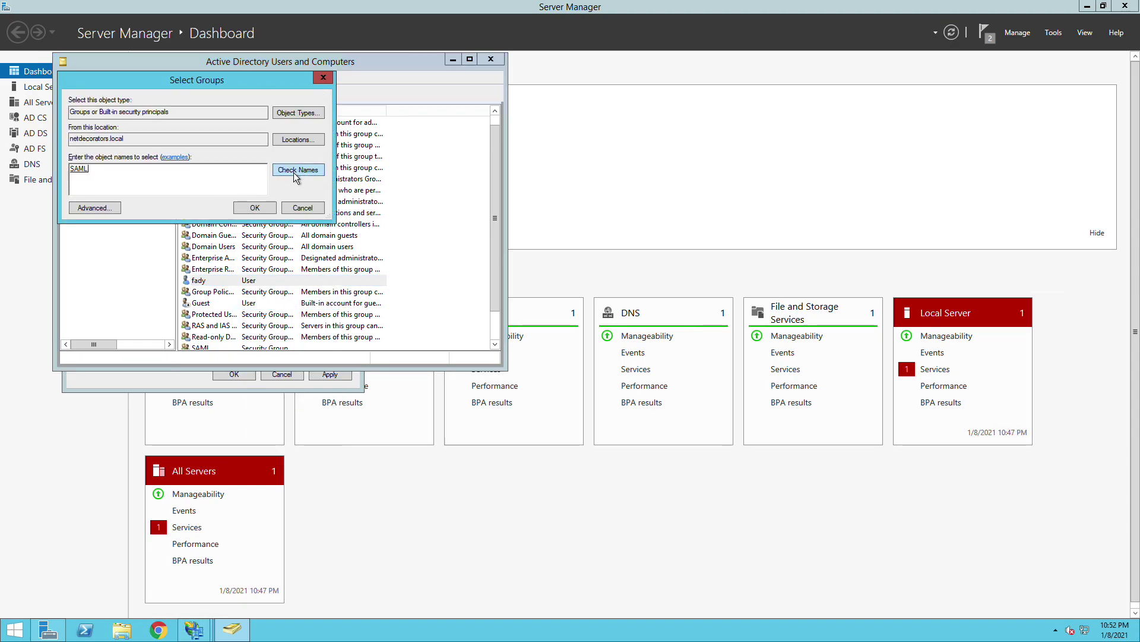
click(248, 209)
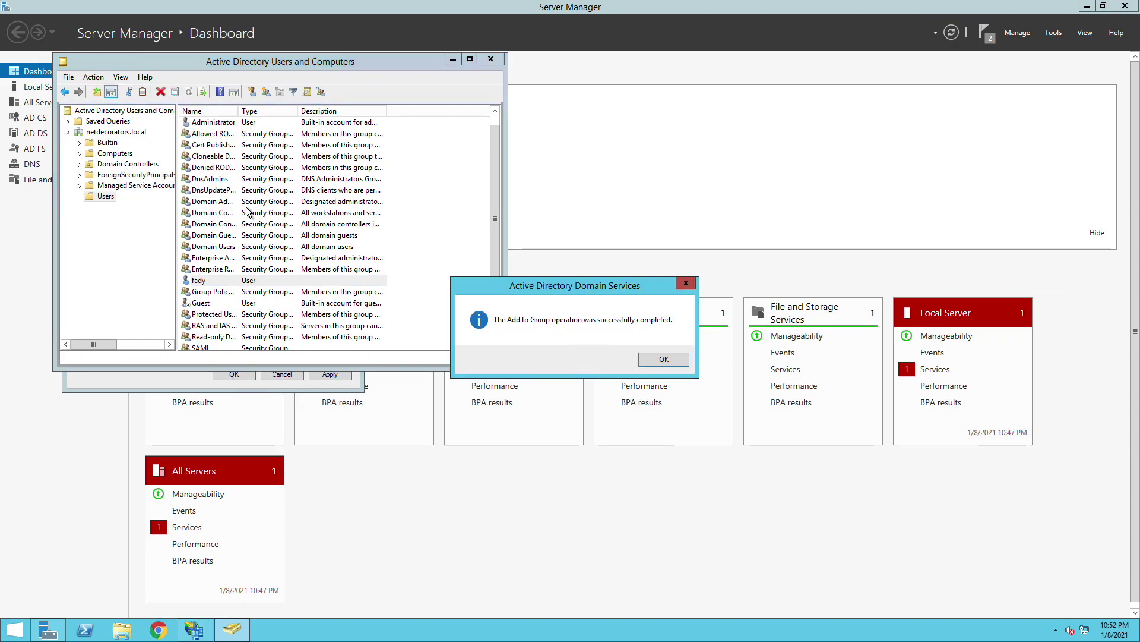
click(658, 359)
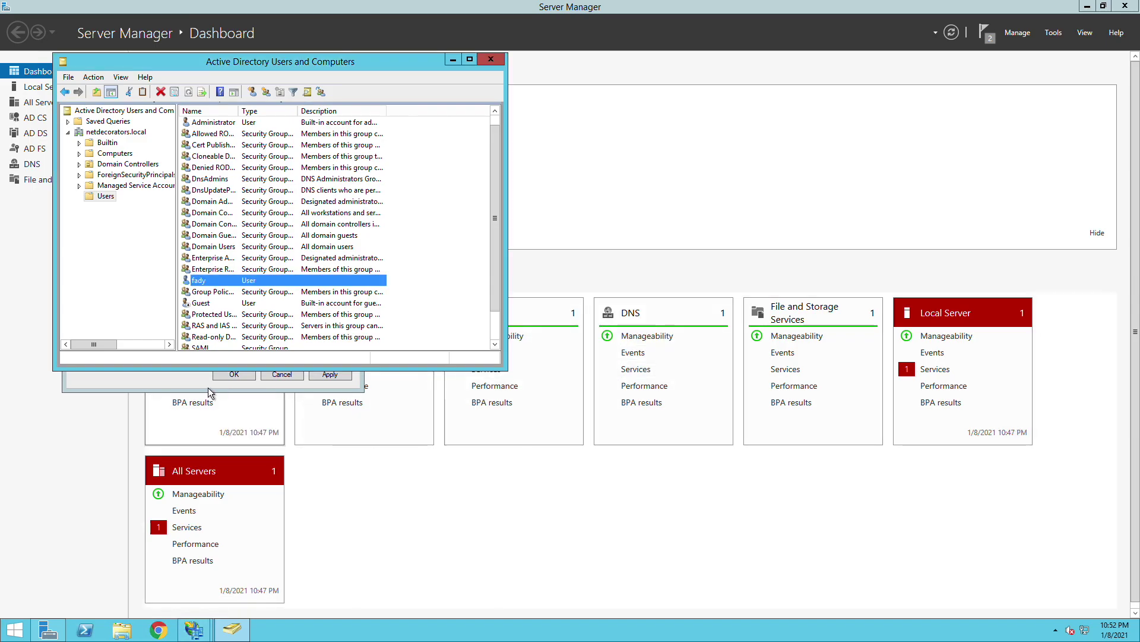
- Add a Meraki Dashboard claim rule from the Send Group Membership as a Claim template
click(190, 379)
click(96, 326)
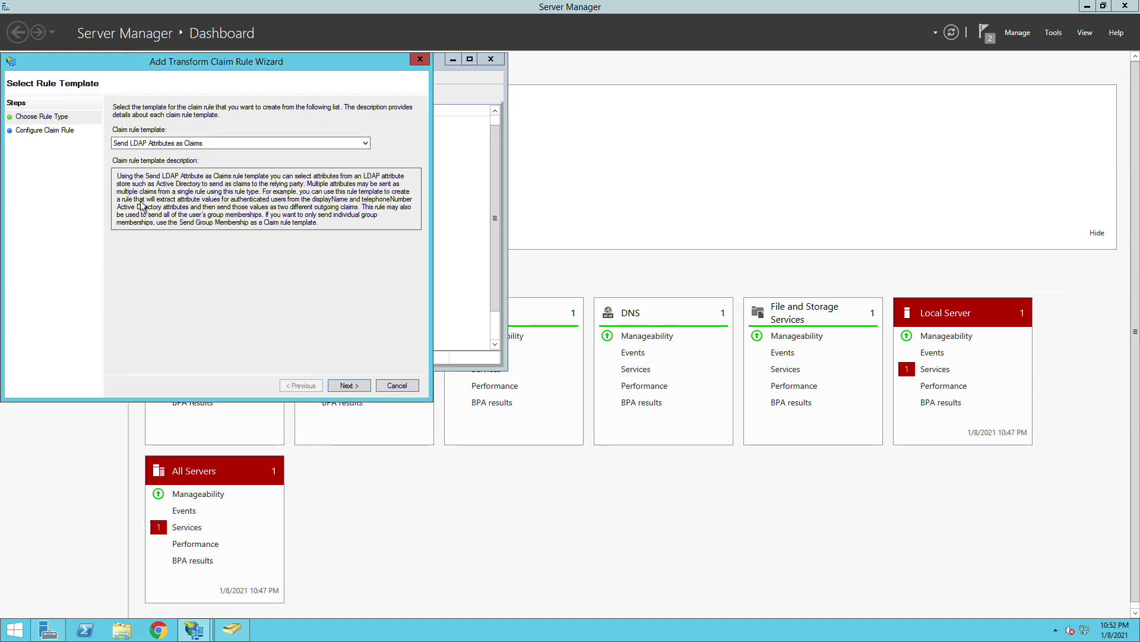
click(190, 143)
click(189, 162)
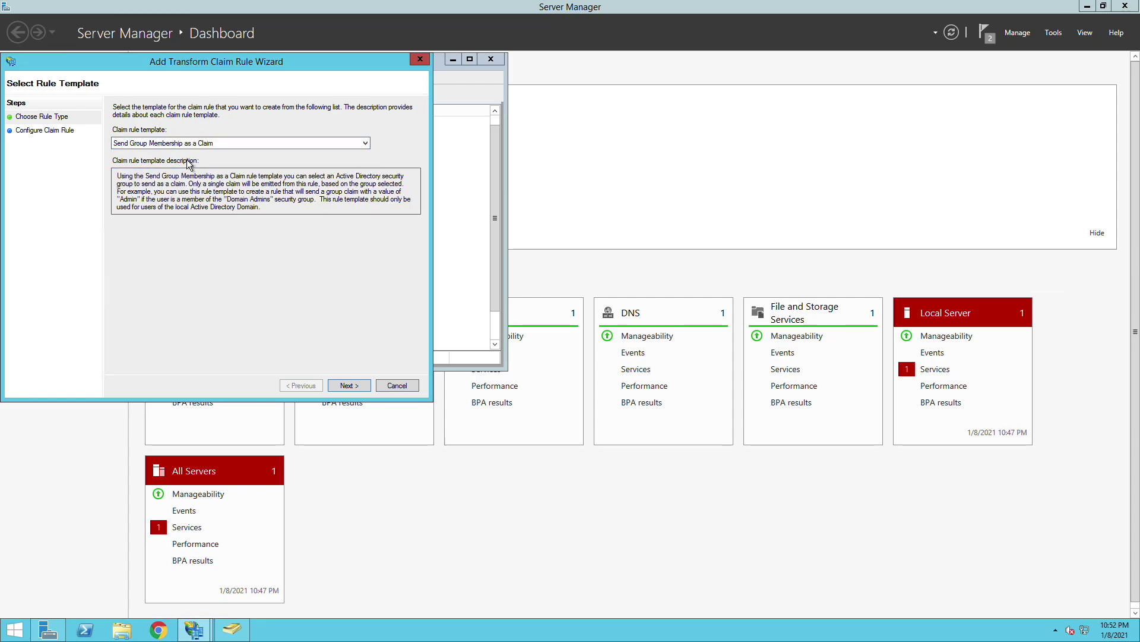
click(356, 384)
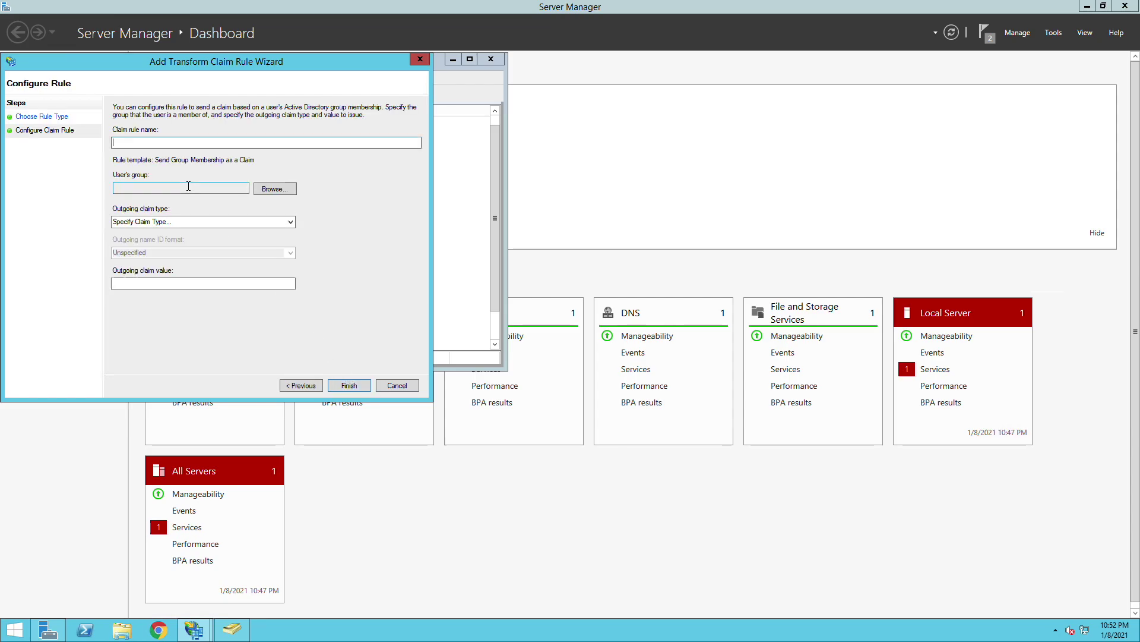
text(Role)
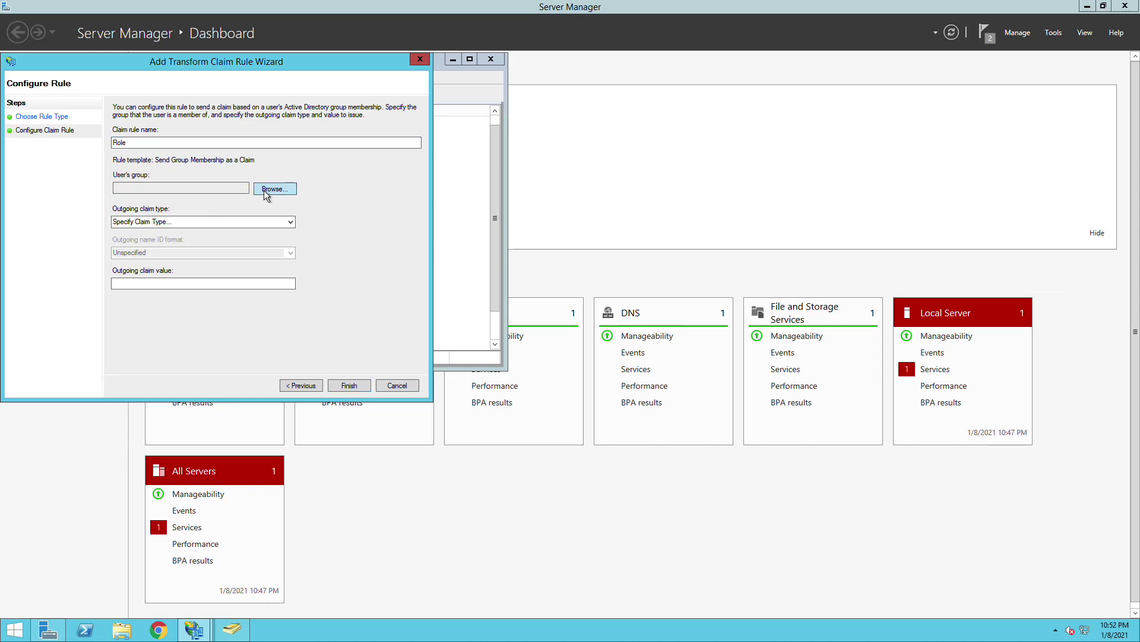
click(272, 189)
text(SAML)
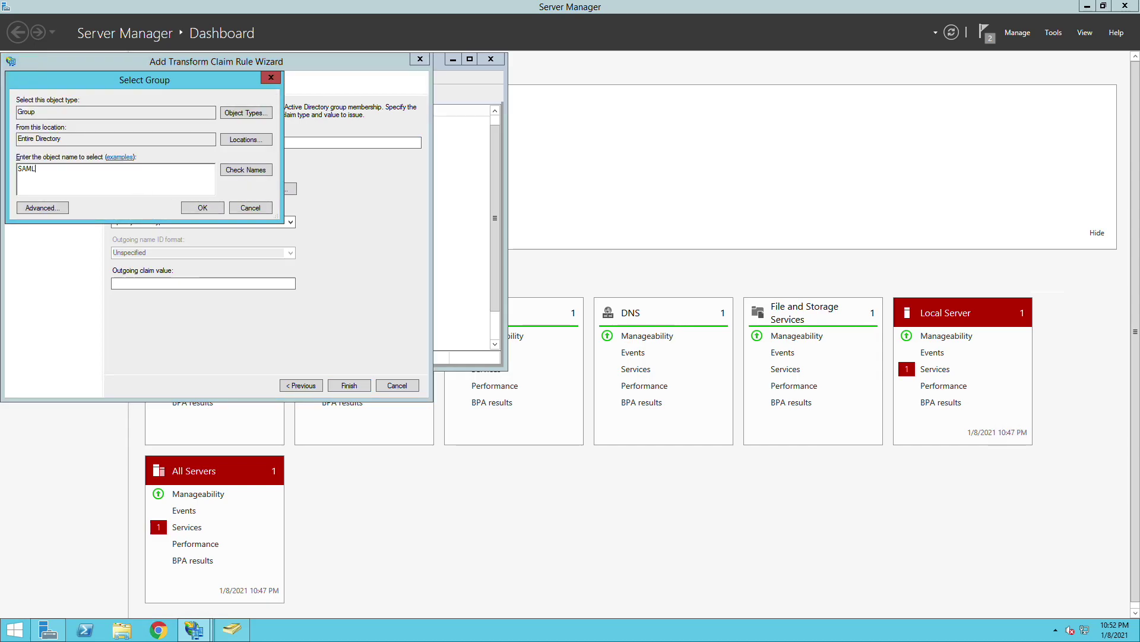
click(249, 173)
click(205, 207)
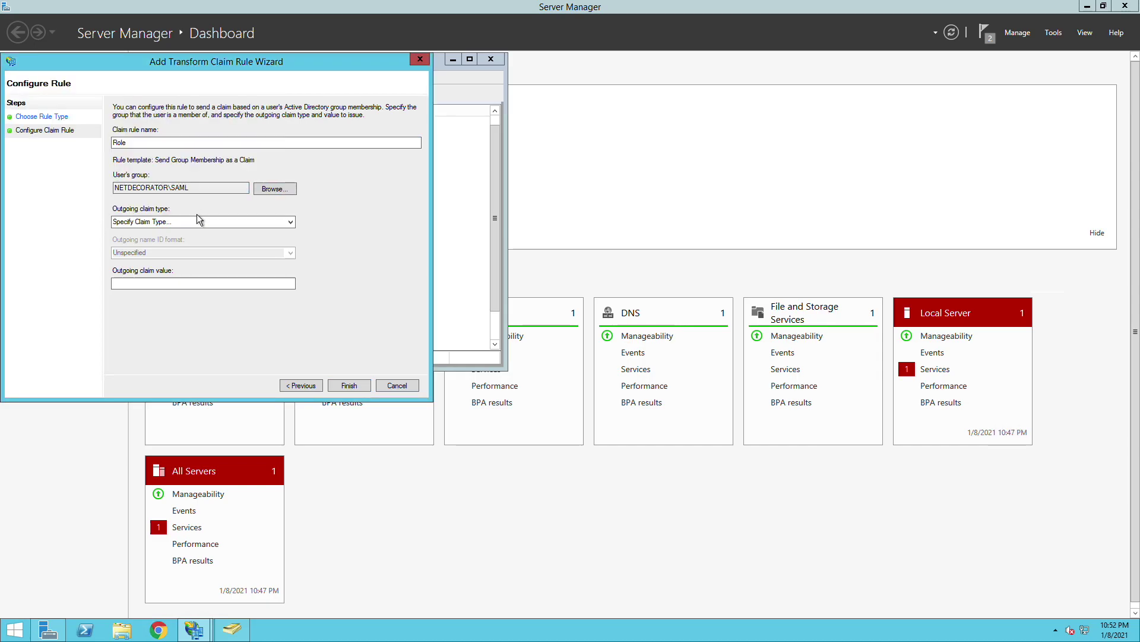
click(198, 219)
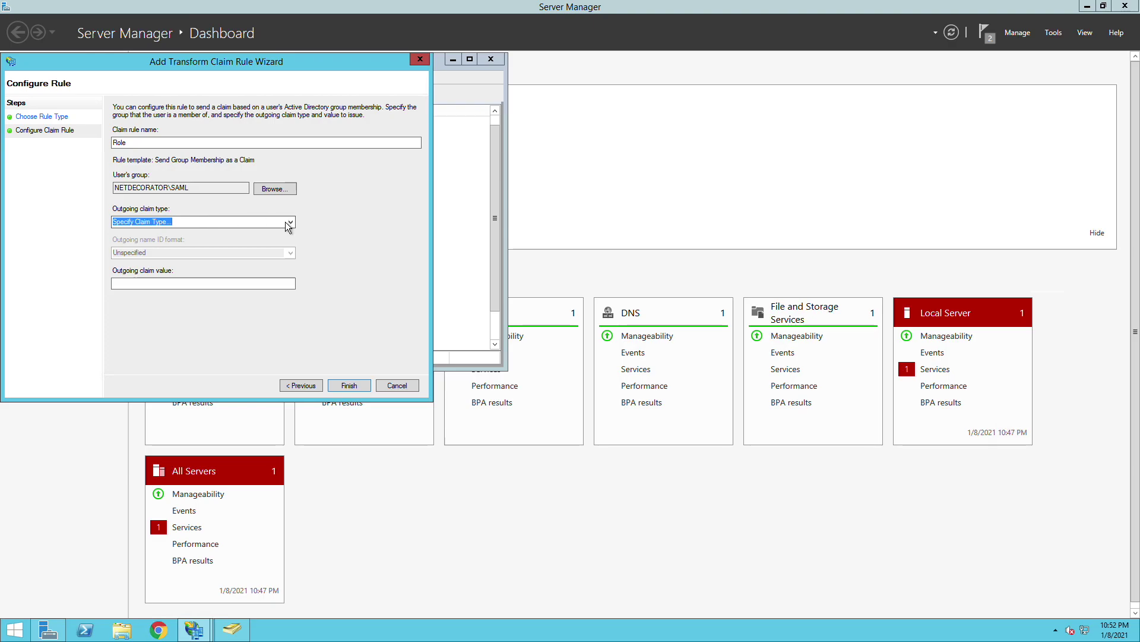
text(https://dashboa)
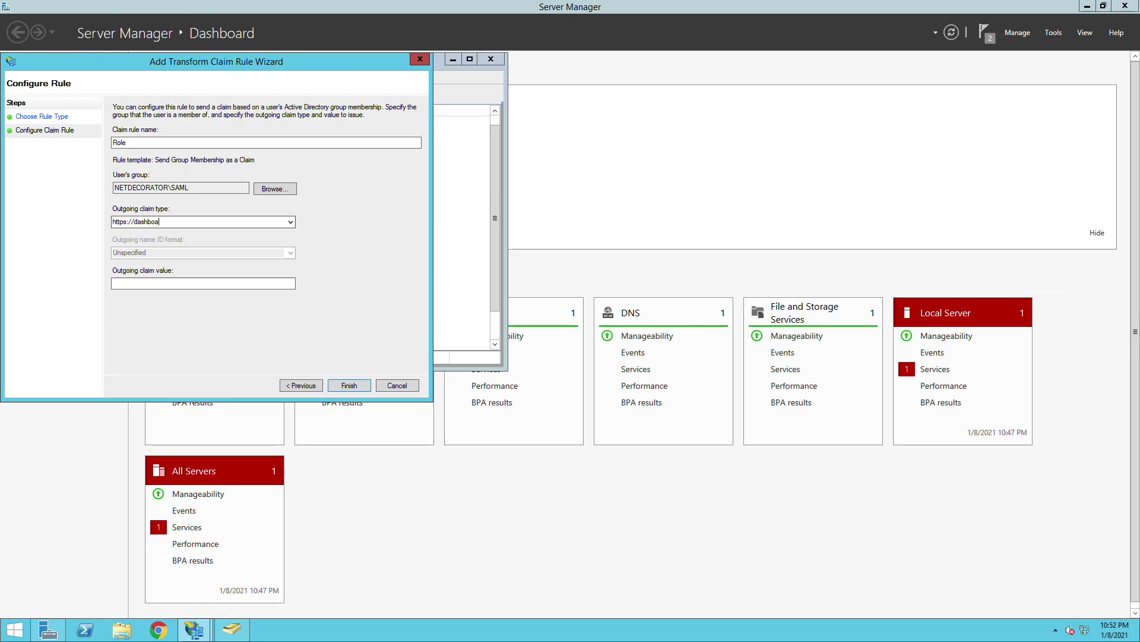
text(rd.meraki.com/saml/attri)
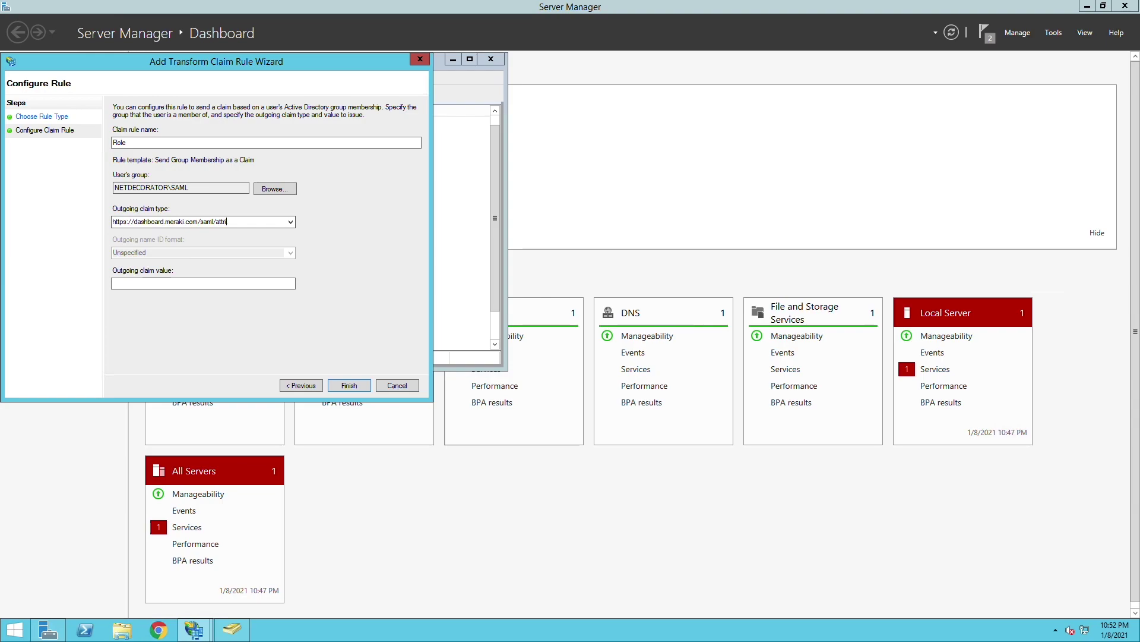
text(butes/role)
click(189, 283)
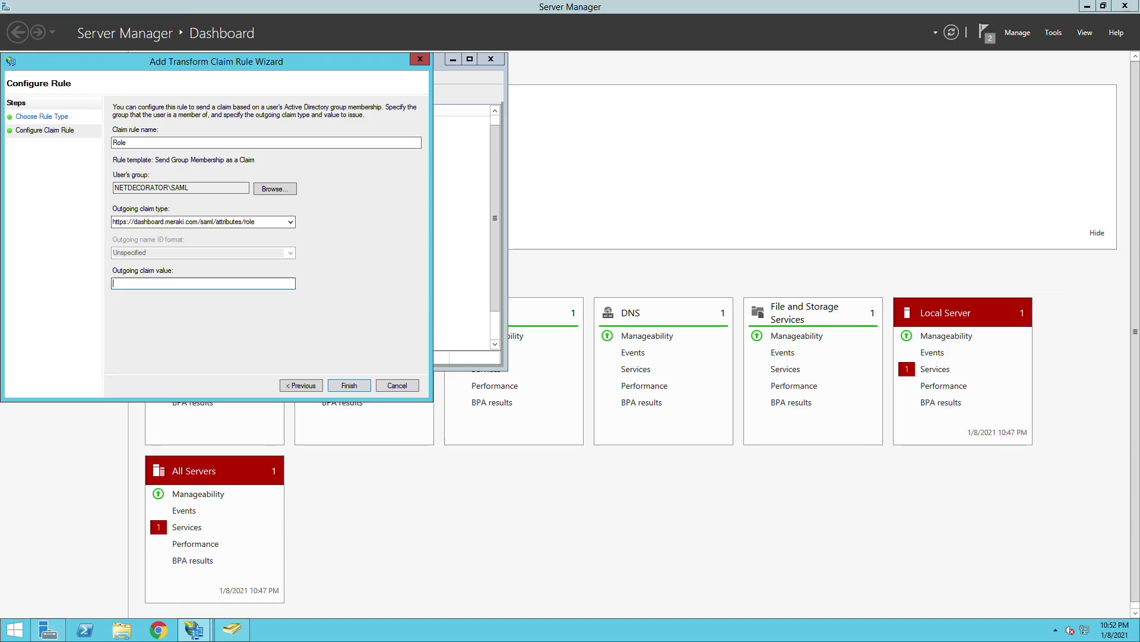
text(domain)
click(343, 385)
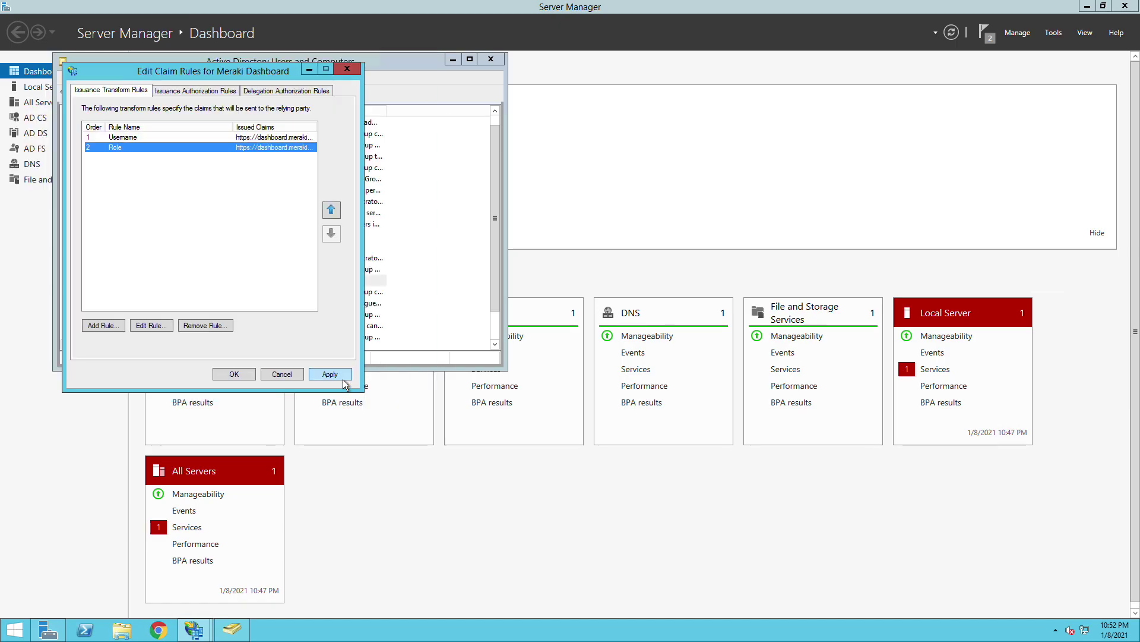
- Apply the AD FS claim rules and go to Meraki's organization Administrators page
click(234, 374)
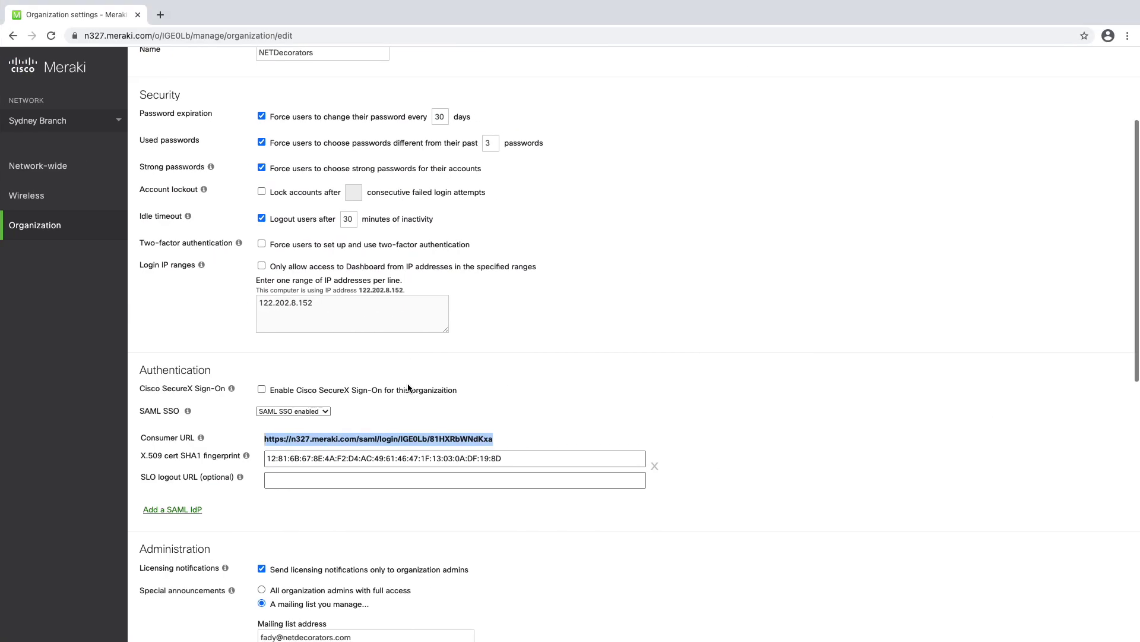
mouse_move(60, 225)
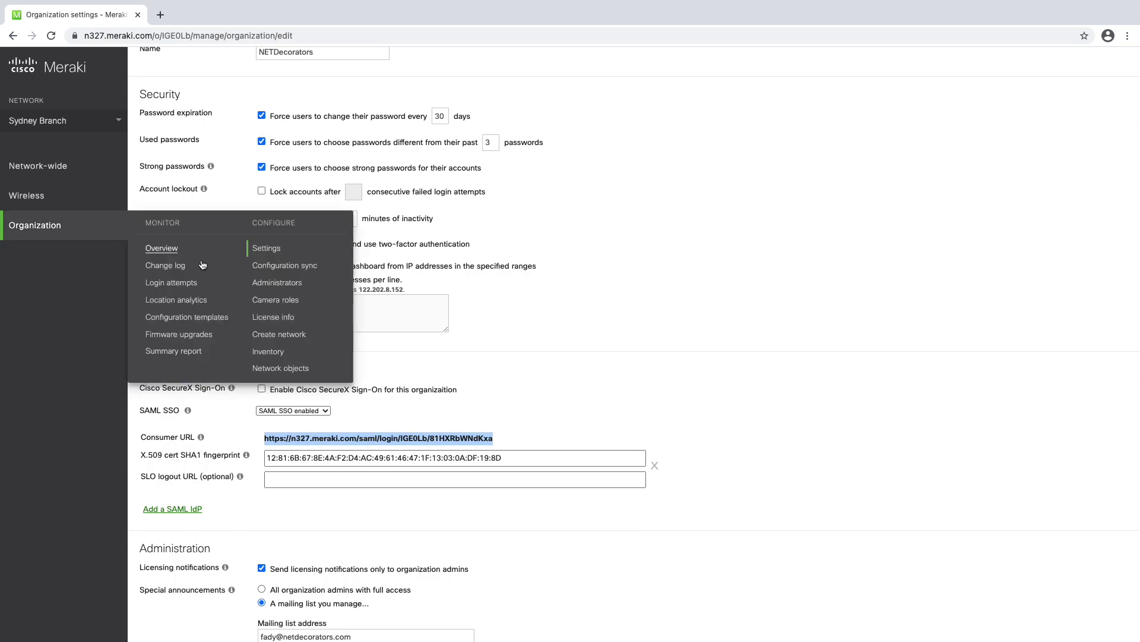
click(276, 284)
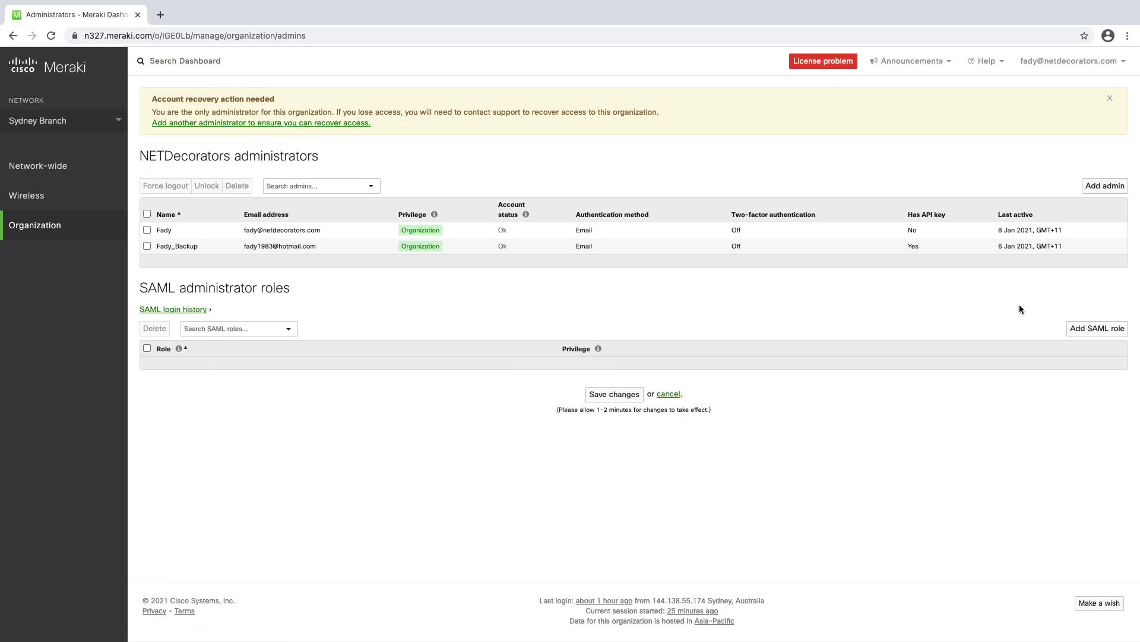
- Create and save SAML role 'domain' with Full organization access
click(1098, 329)
click(478, 315)
text(domain)
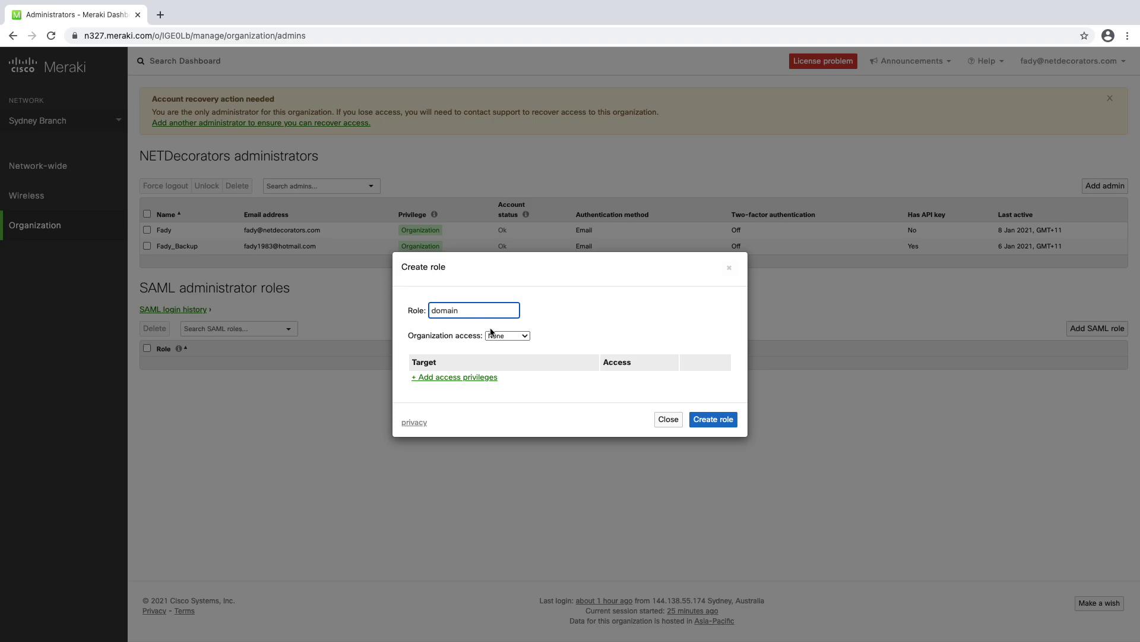
click(497, 336)
click(518, 361)
click(712, 418)
click(612, 409)
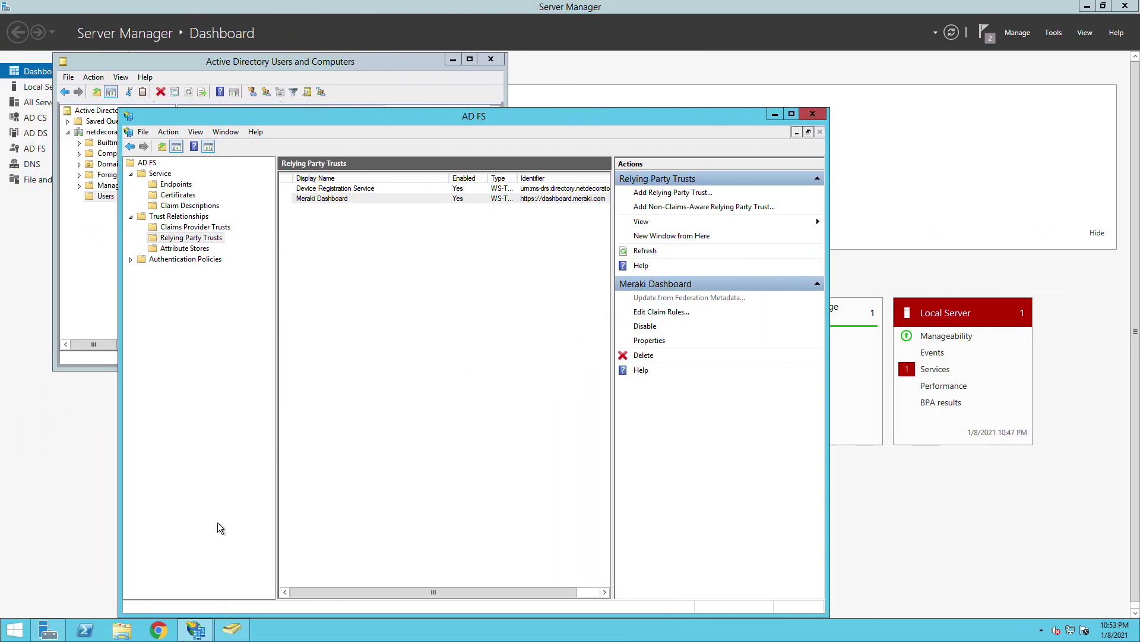
- In Chrome, open the AD FS sign-on page and choose the Meraki Dashboard site
click(163, 629)
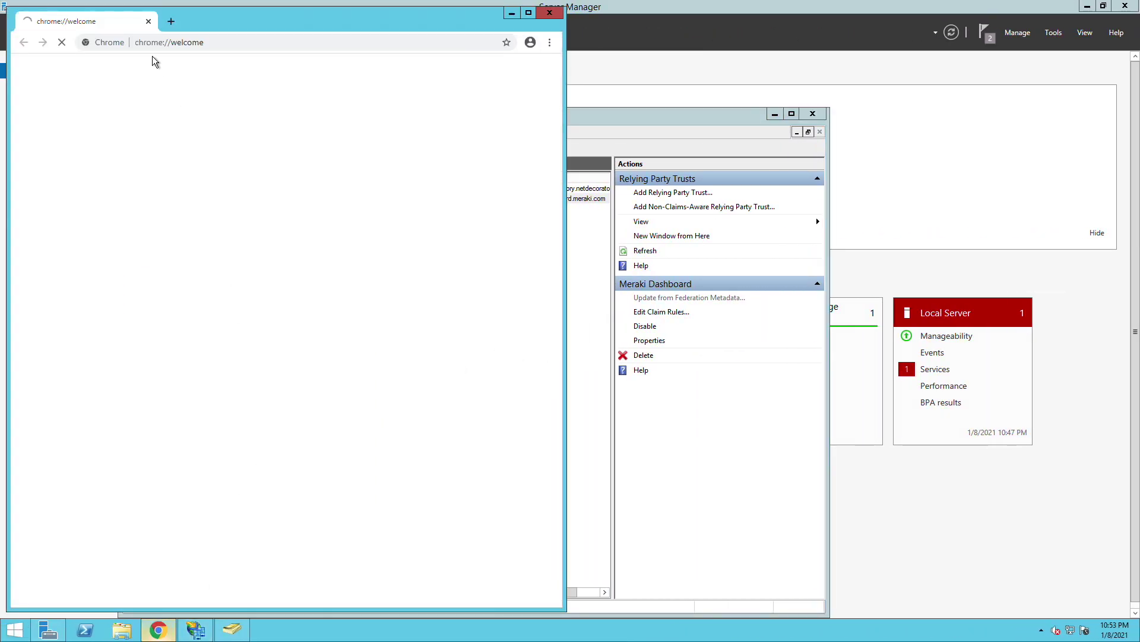
click(179, 43)
text(https://lo)
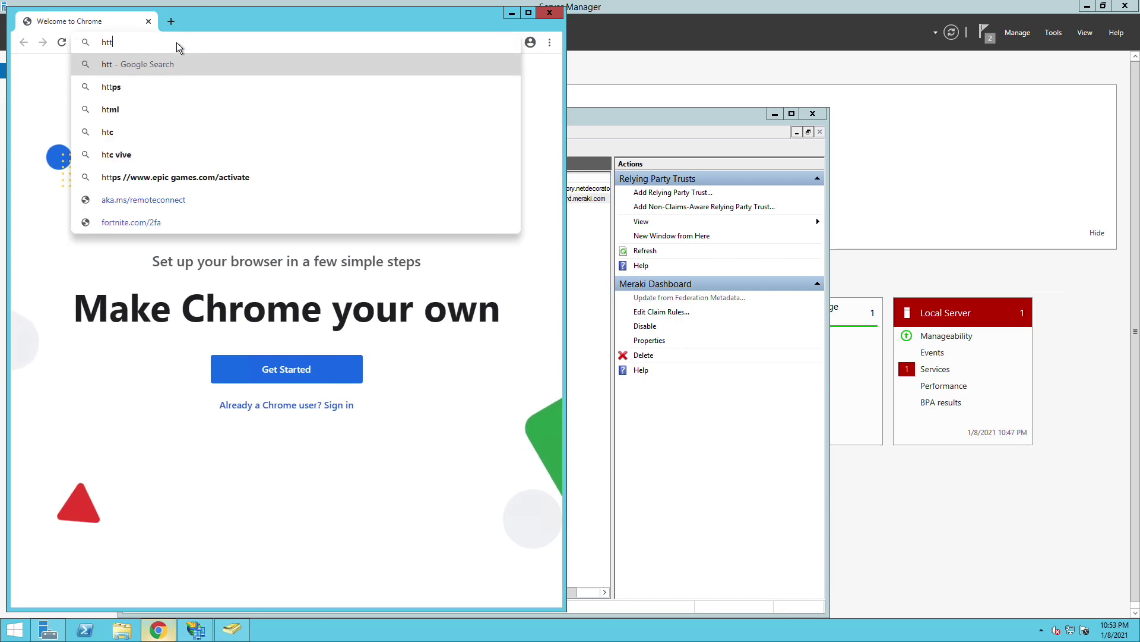
text(calhost/adfs/ls/idpinitiatedsignon)
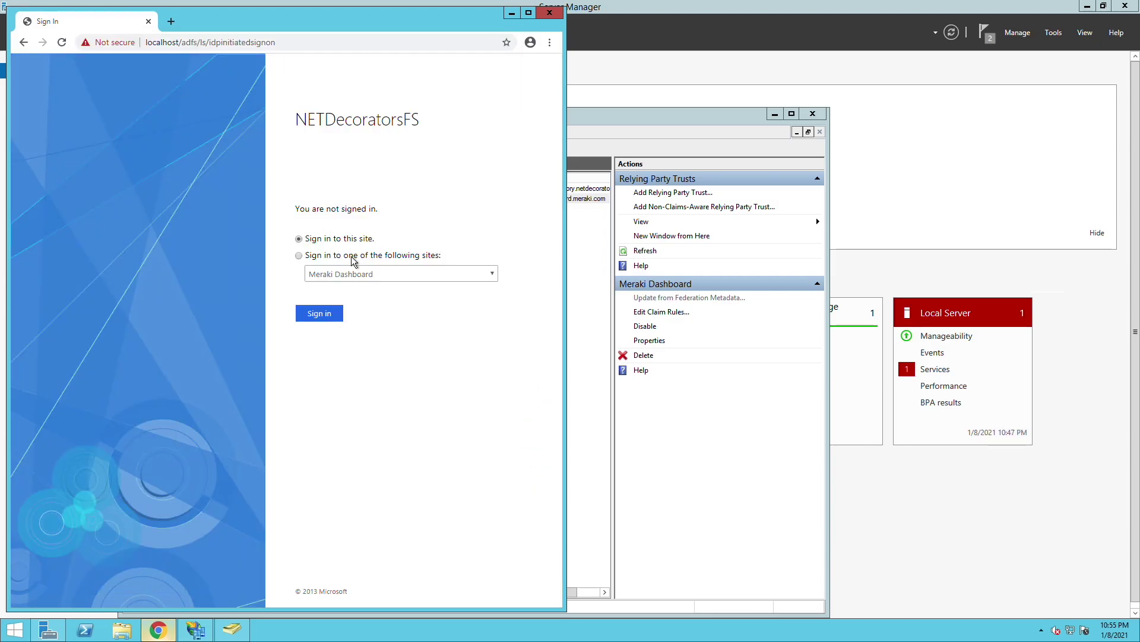
click(353, 257)
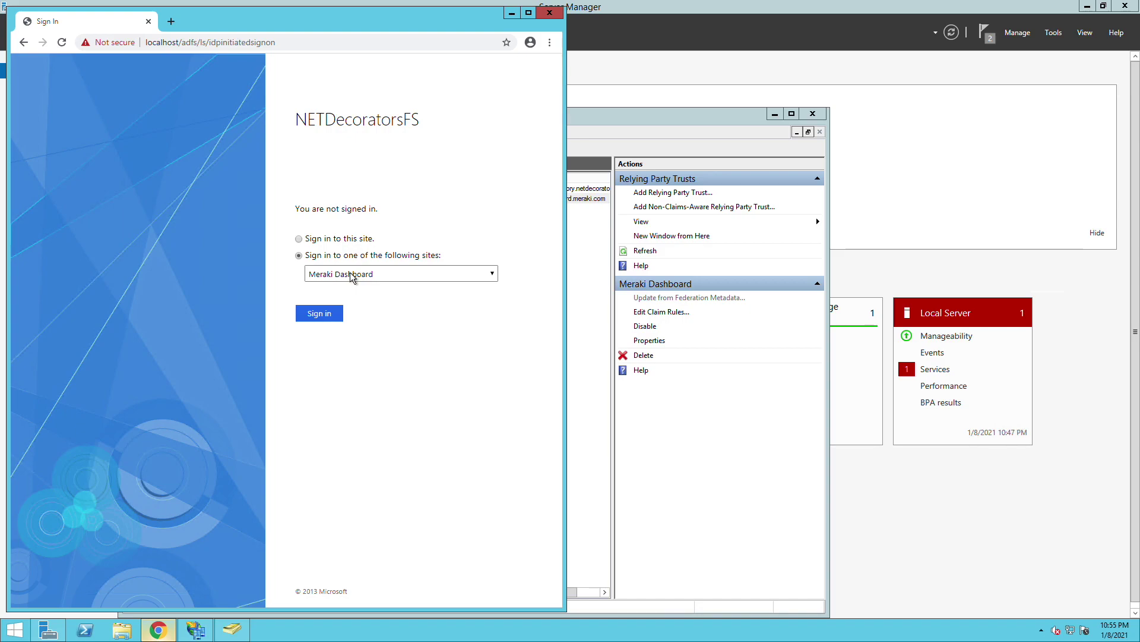
click(353, 274)
click(349, 288)
click(332, 315)
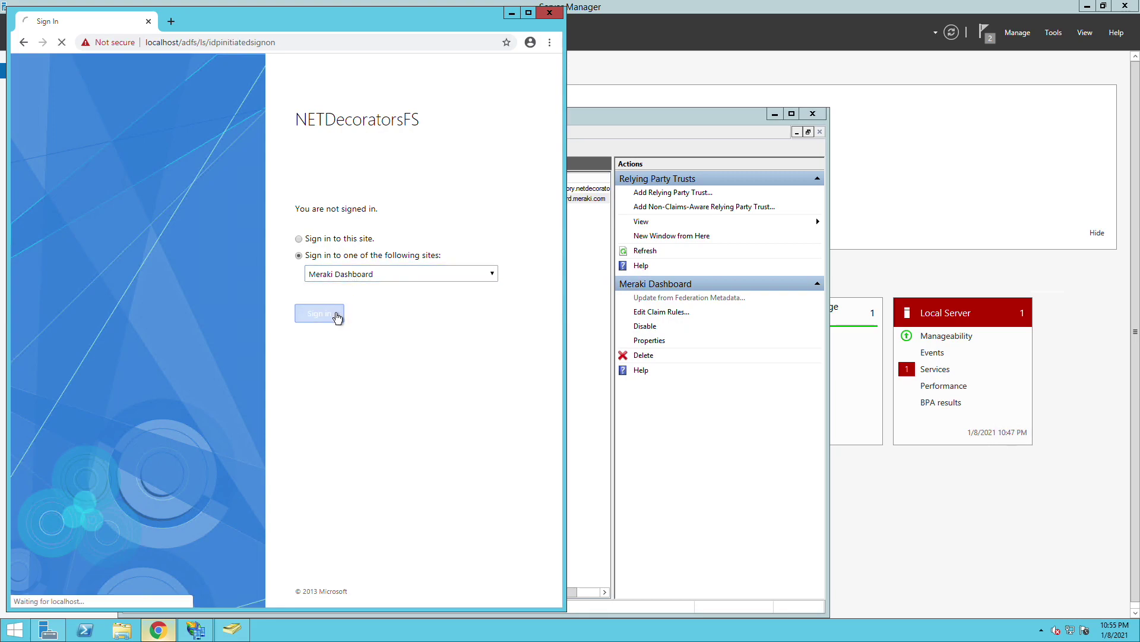
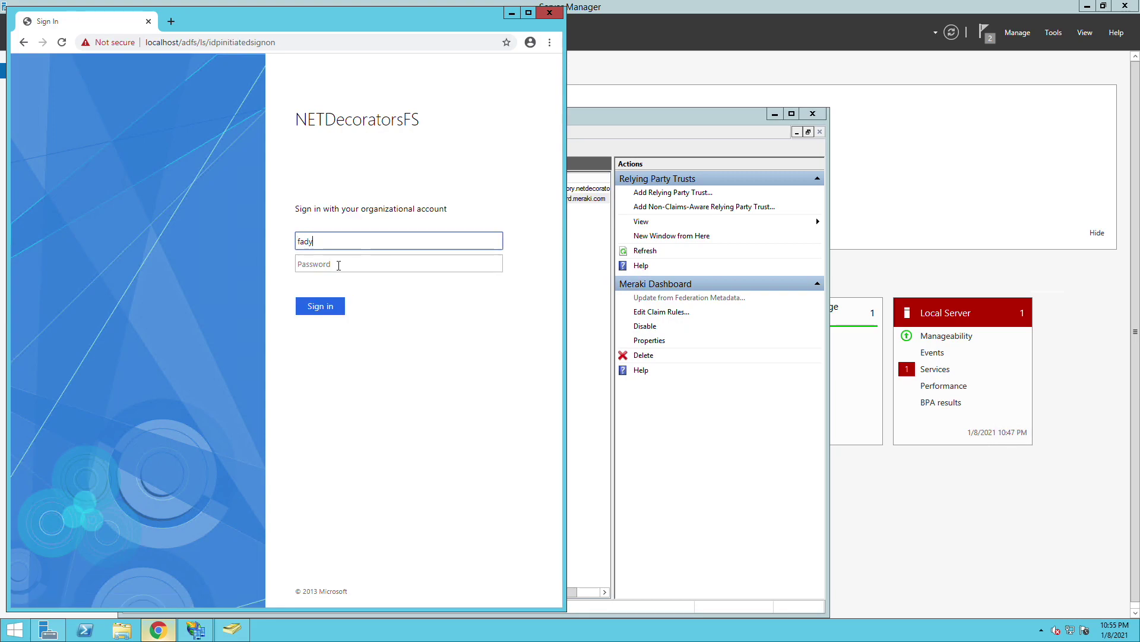
- Sign in with the domain user's account e-mail and password
key(Tab)
text(P)
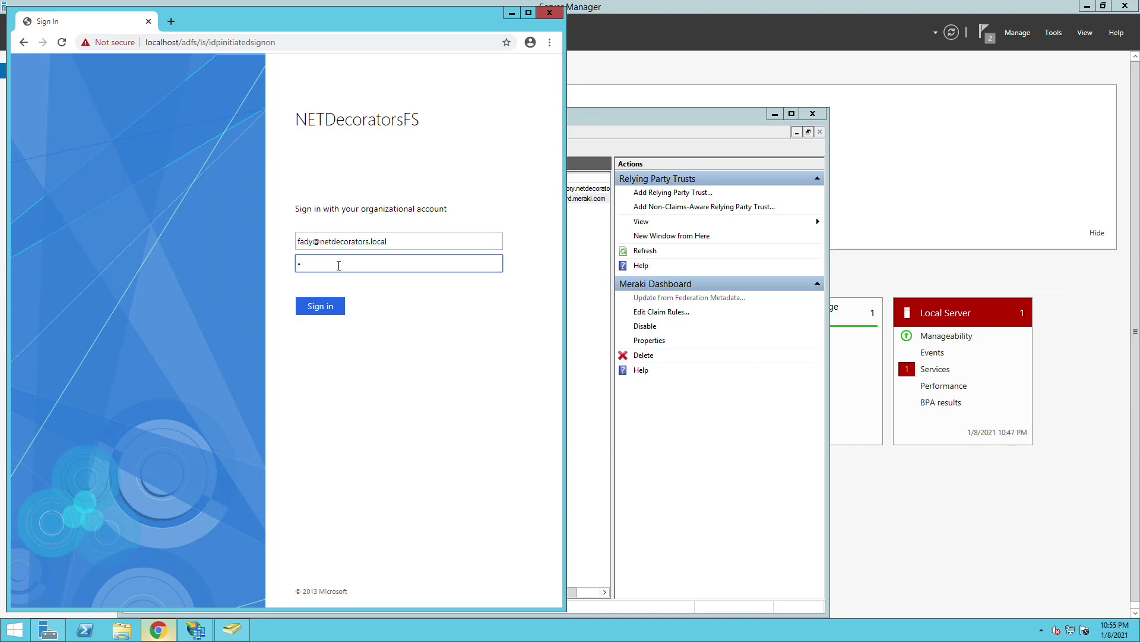
key(BackSpace)
text(P)
click(333, 305)
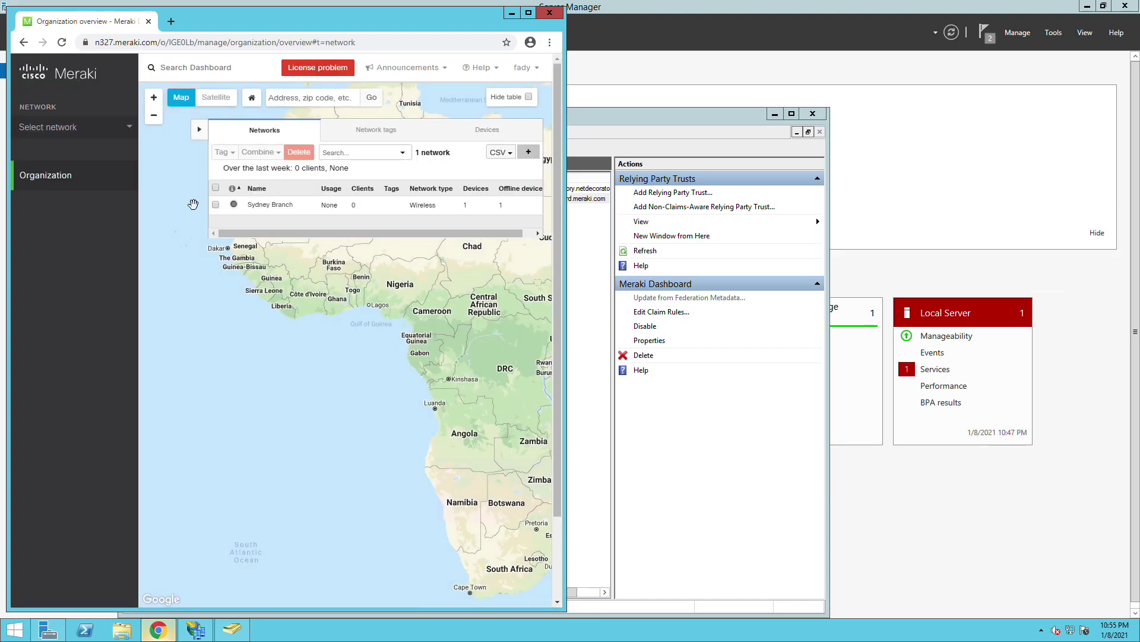
- Open Organization > Administrators and view the SAML login history for the domain role
mouse_move(121, 187)
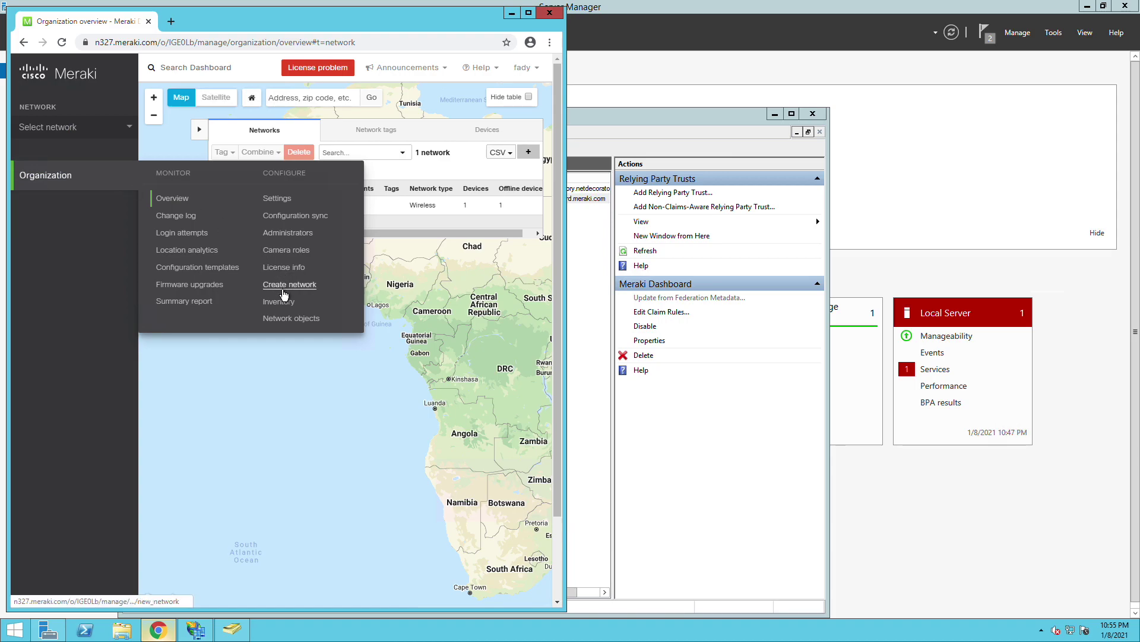
click(282, 235)
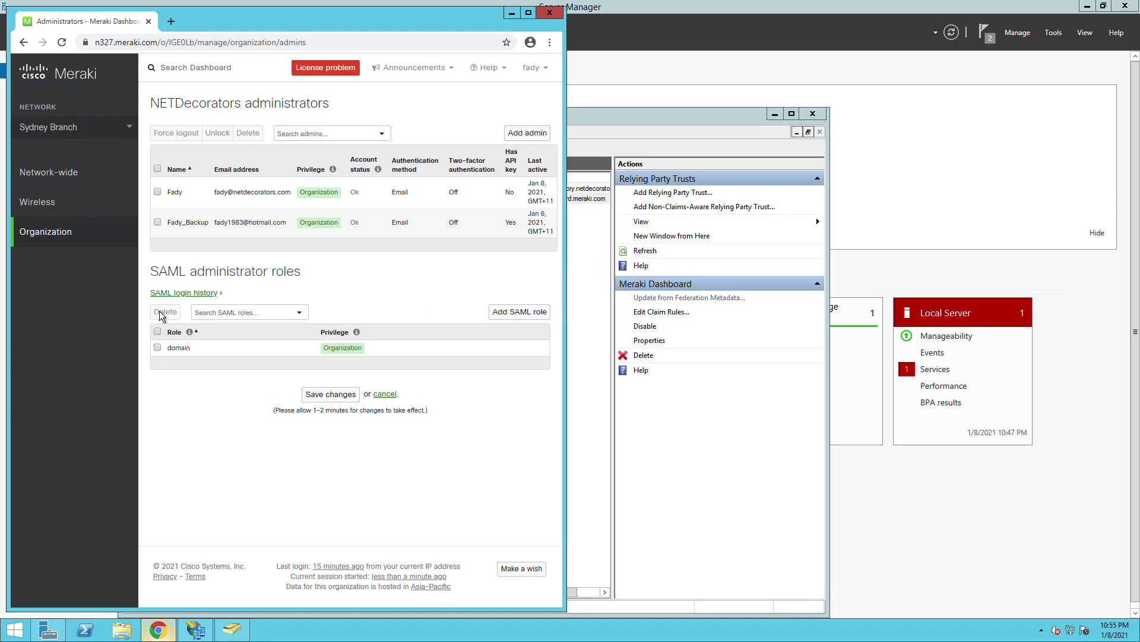
click(168, 293)
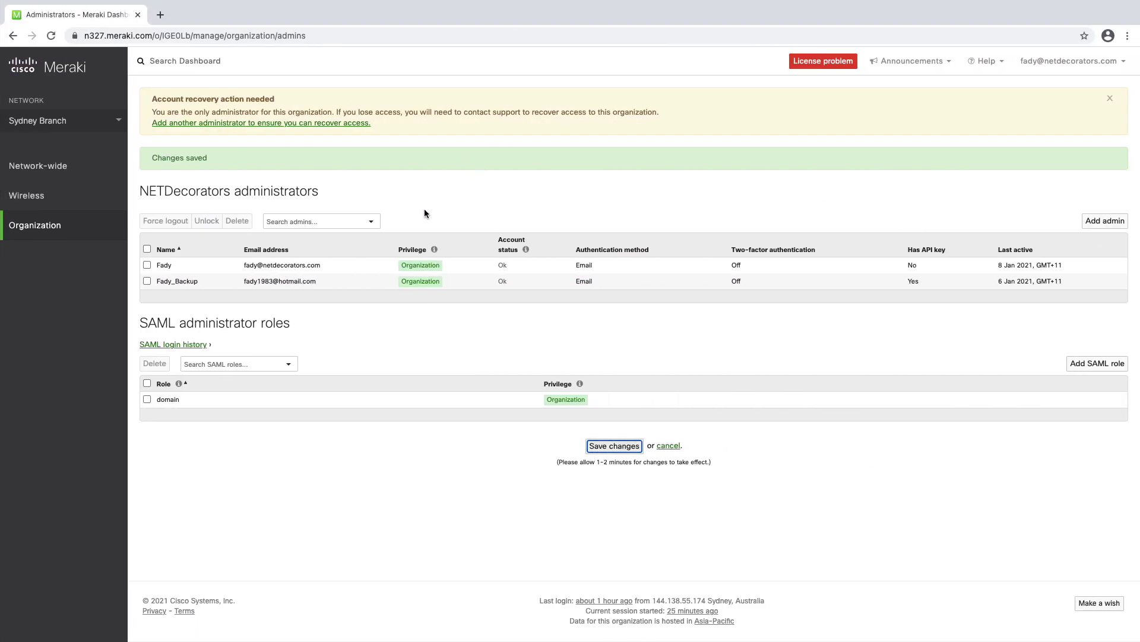
click(193, 345)
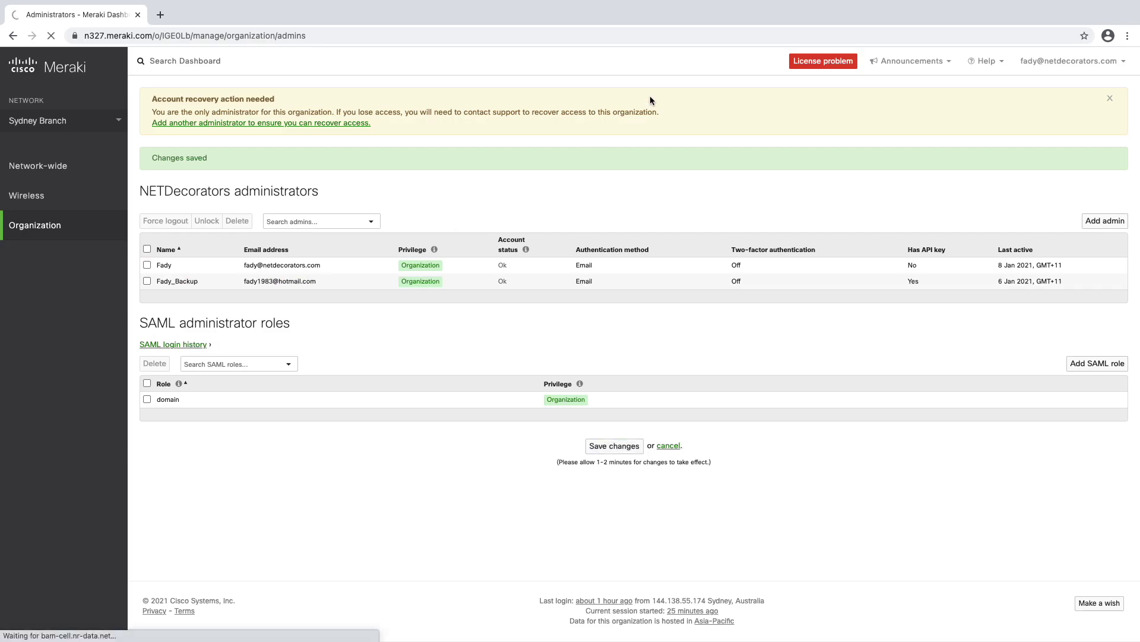